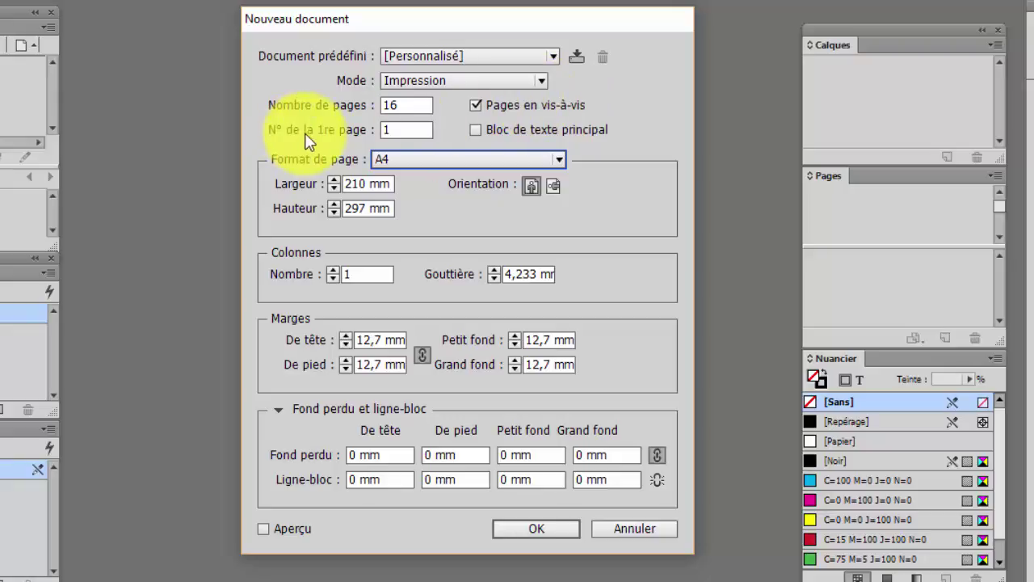
Unlink the new document's margins and set both the top and bottom margins to 15 mm
{"action": "left_click", "coordinate": [397, 131]}
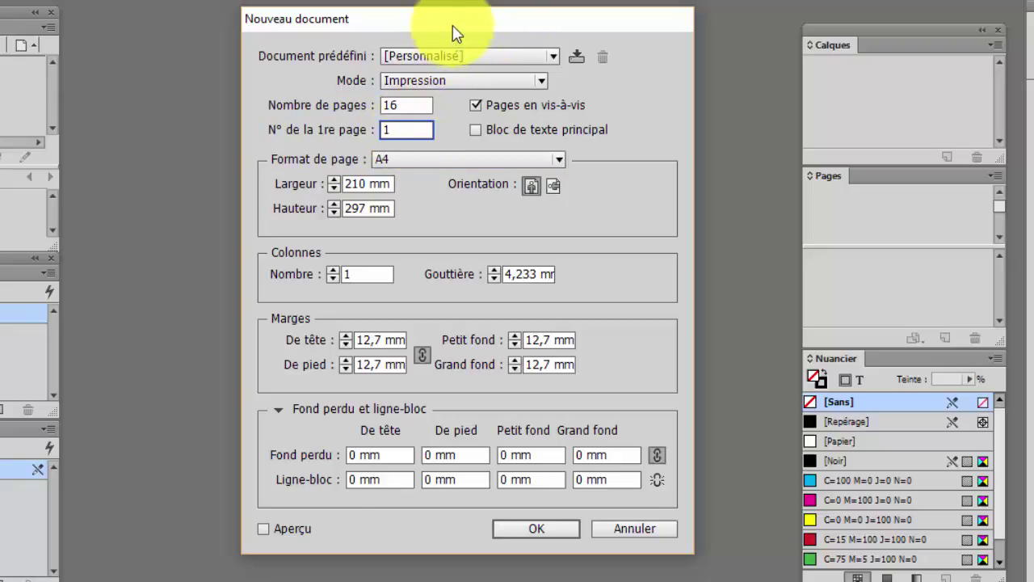
{"action": "left_click_drag", "start_coordinate": [461, 35], "coordinate": [391, 76]}
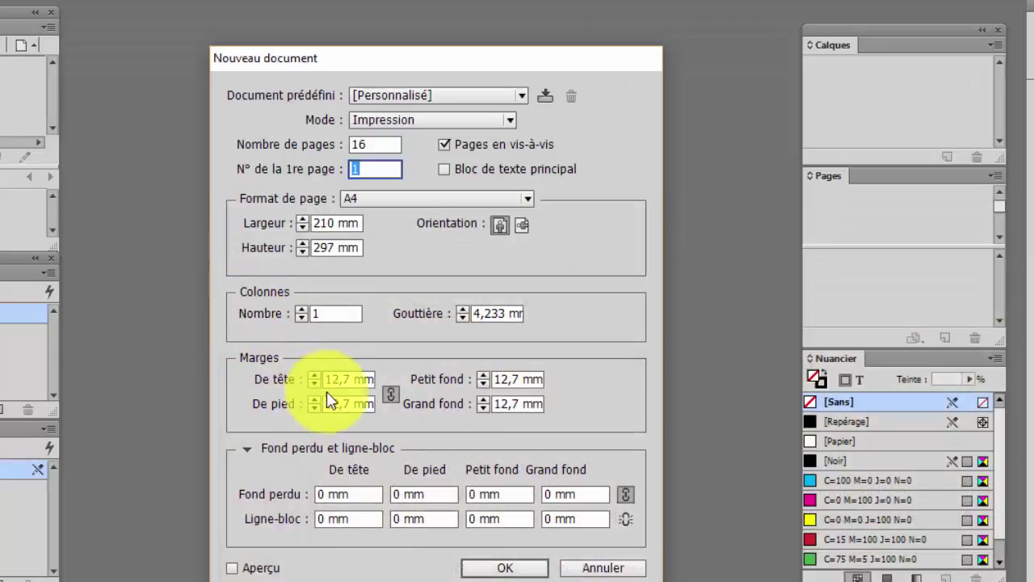
{"action": "left_click", "coordinate": [390, 396]}
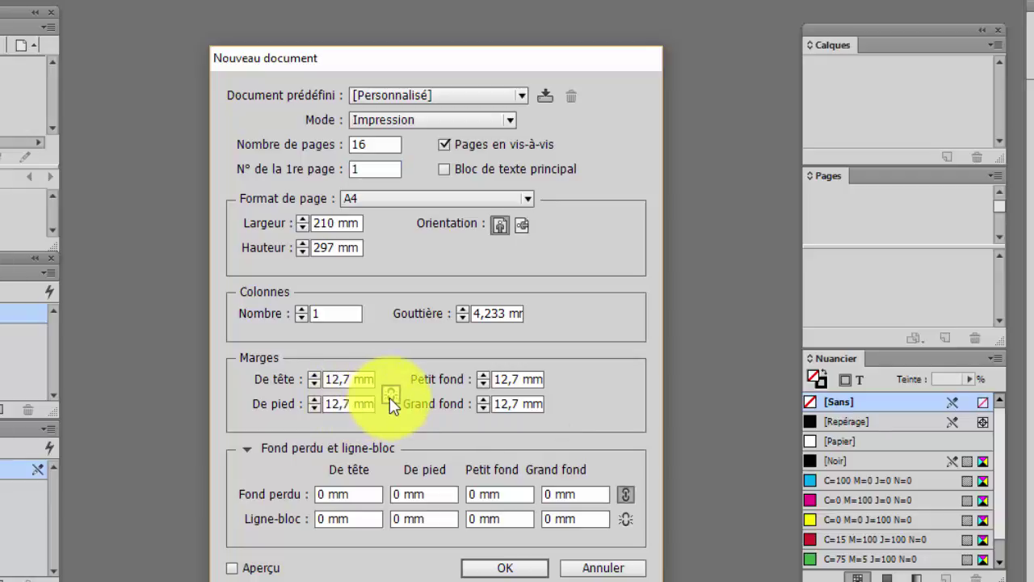
{"action": "left_click", "coordinate": [314, 375]}
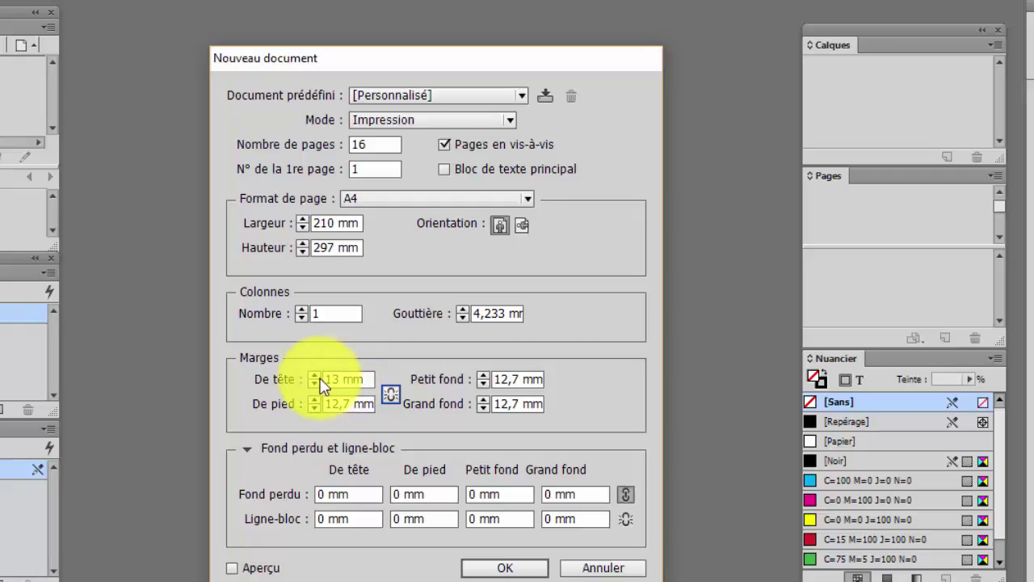
{"action": "left_click", "coordinate": [314, 375]}
{"action": "left_click", "coordinate": [315, 375]}
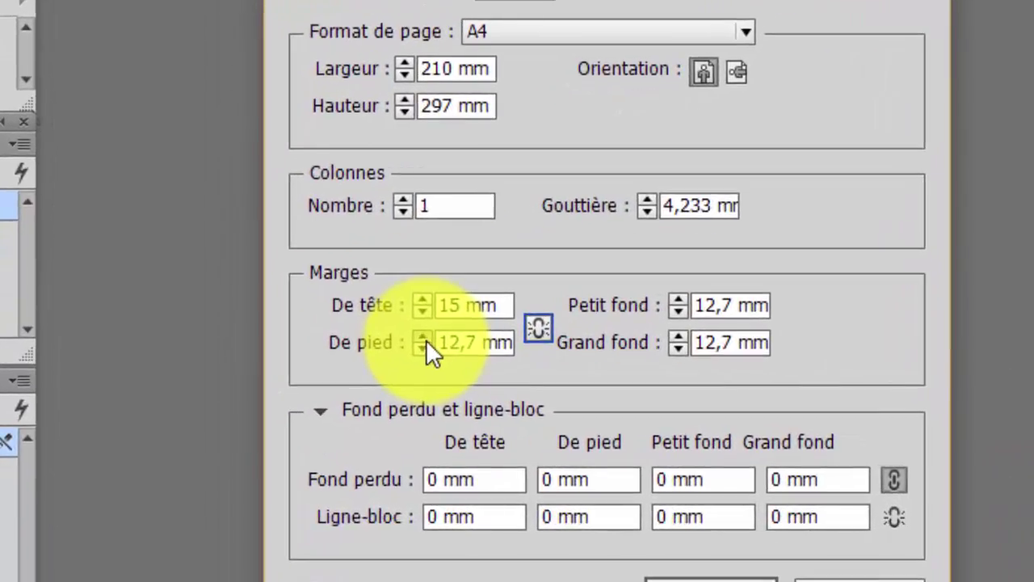
{"action": "left_click", "coordinate": [315, 400]}
{"action": "left_click", "coordinate": [315, 400]}
Set the new document's inside margin (Petit fond) to 20 mm and outside margin (Grand fond) to 15 mm
{"action": "left_click", "coordinate": [682, 299]}
{"action": "left_click", "coordinate": [682, 299]}
{"action": "left_click", "coordinate": [682, 299]}
{"action": "left_click", "coordinate": [682, 299]}
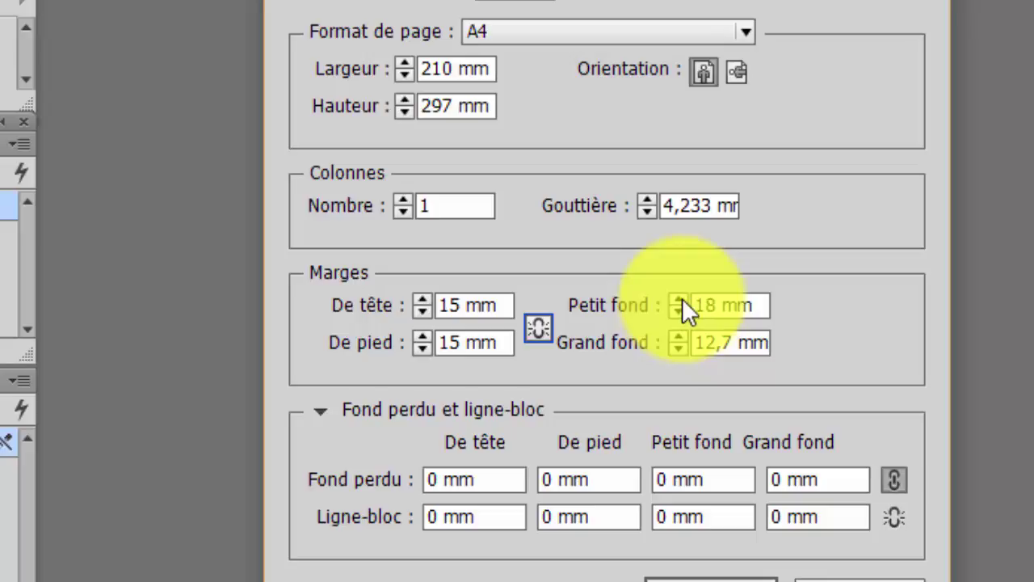
{"action": "left_click", "coordinate": [682, 299]}
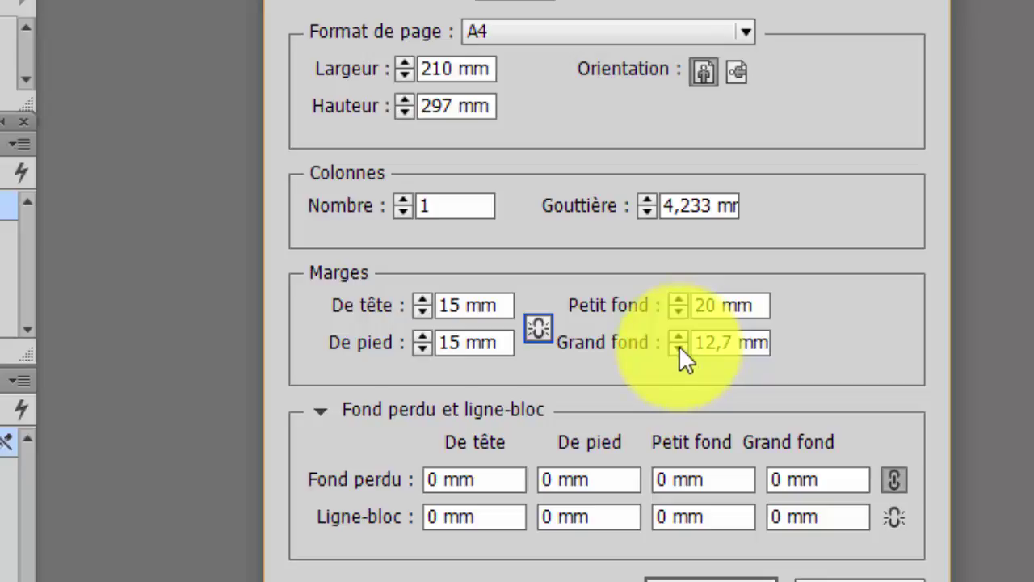
{"action": "left_click", "coordinate": [679, 337]}
{"action": "left_click", "coordinate": [679, 337]}
{"action": "left_click", "coordinate": [679, 337]}
{"action": "left_click", "coordinate": [678, 337]}
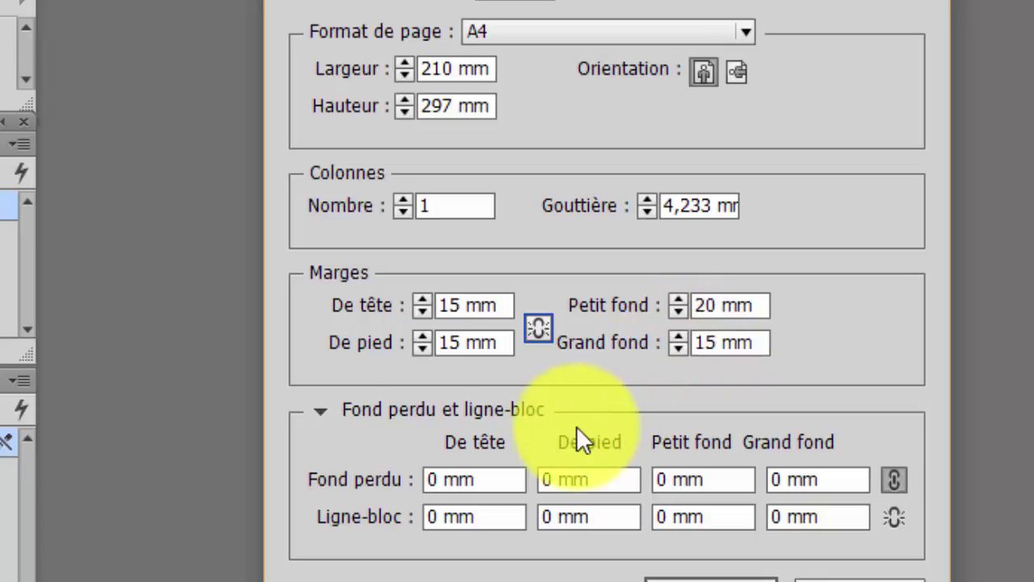
Set a 3 mm bleed on all four sides and create the document
{"action": "left_click", "coordinate": [440, 479]}
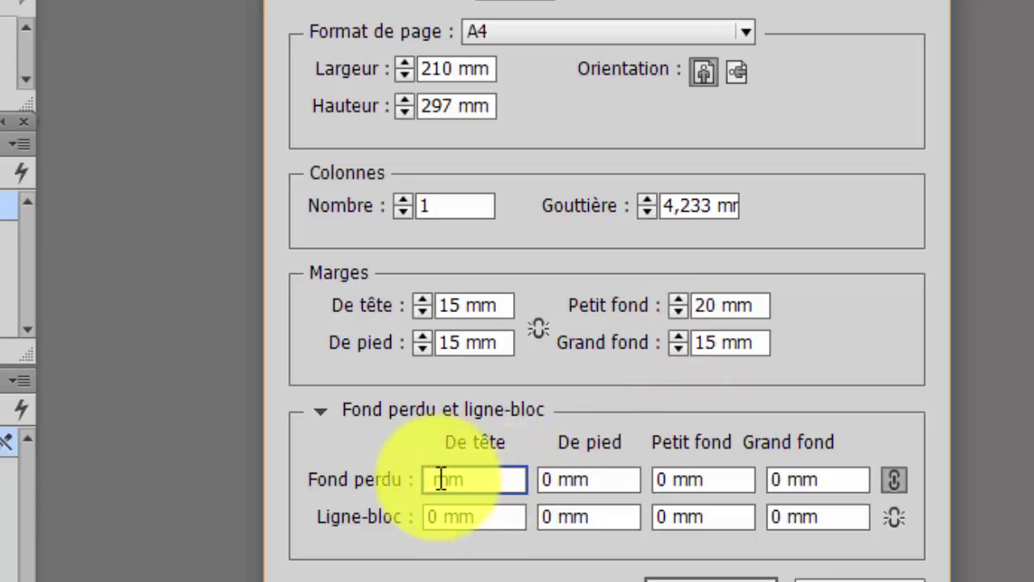
{"action": "type", "text": "\""}
{"action": "key", "text": "BackSpace"}
{"action": "type", "text": "3"}
{"action": "key", "text": "Tab"}
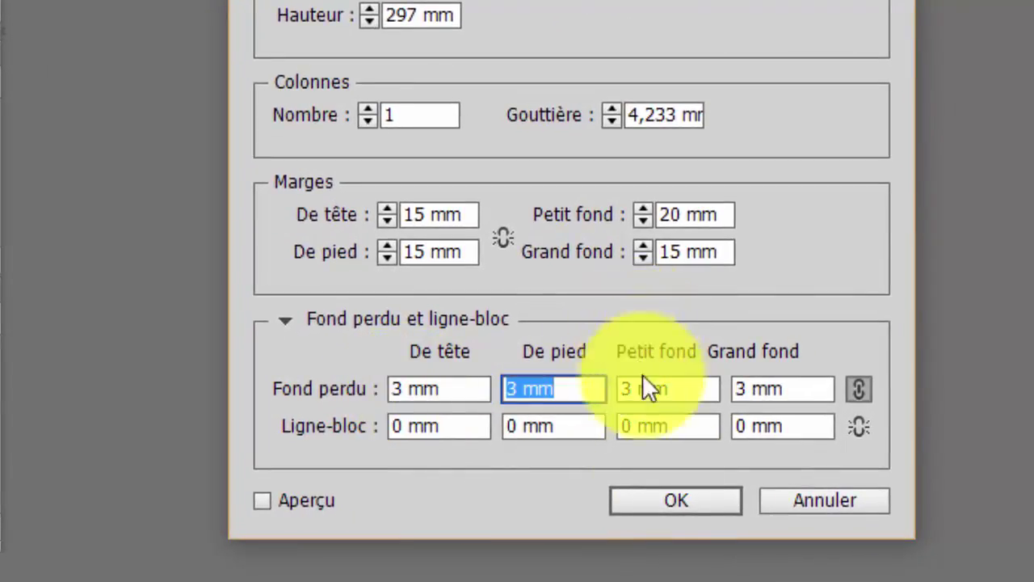
{"action": "left_click", "coordinate": [655, 500]}
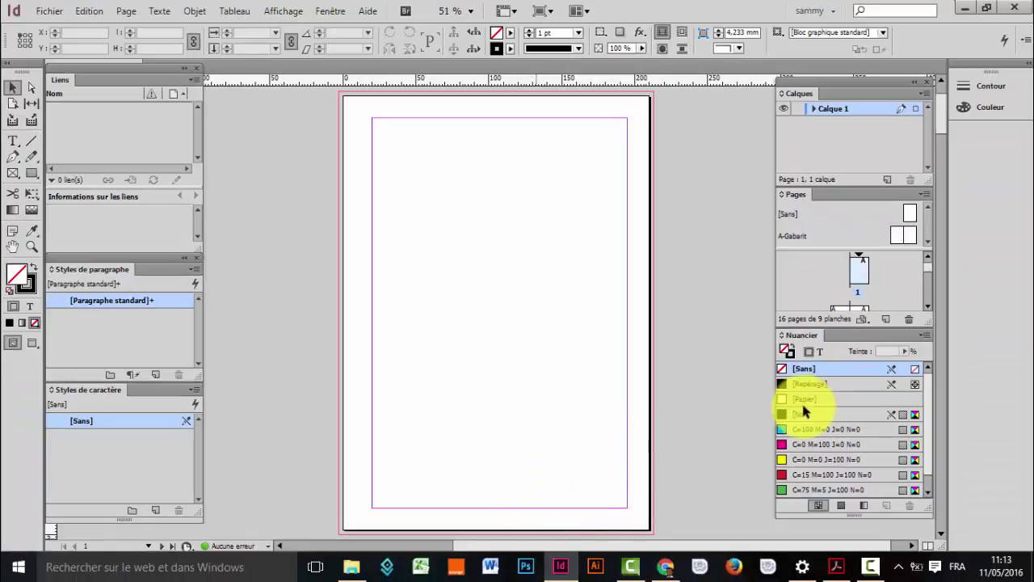
Enlarge the Pages panel's page list to show more spreads and return to page 1
{"action": "scroll", "coordinate": [928, 311], "scroll_direction": "down", "scroll_amount": 3}
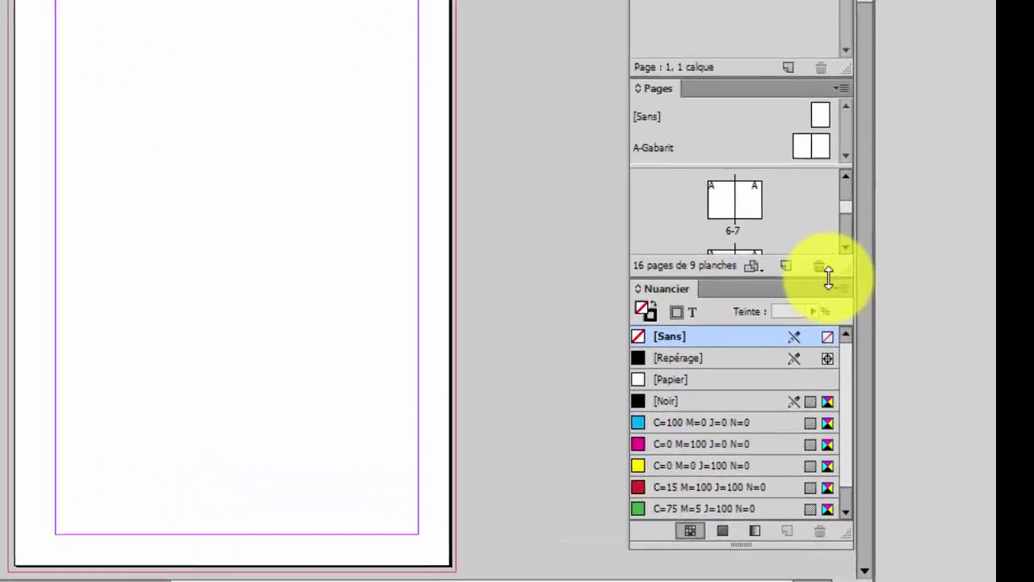
{"action": "left_click_drag", "start_coordinate": [905, 323], "coordinate": [920, 411]}
{"action": "left_click_drag", "start_coordinate": [775, 448], "coordinate": [778, 512]}
{"action": "left_click_drag", "start_coordinate": [797, 330], "coordinate": [792, 101]}
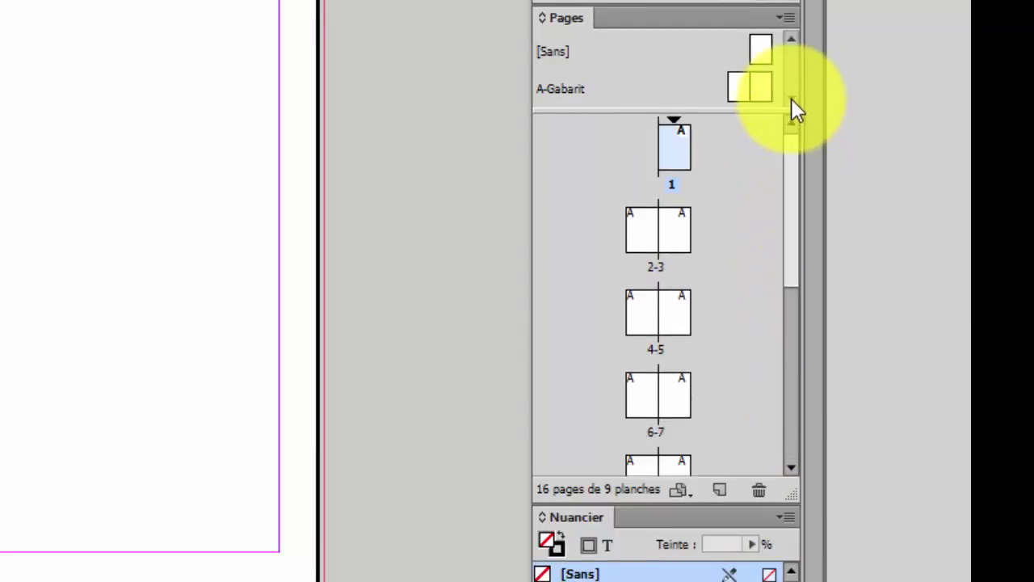
{"action": "left_click", "coordinate": [670, 150]}
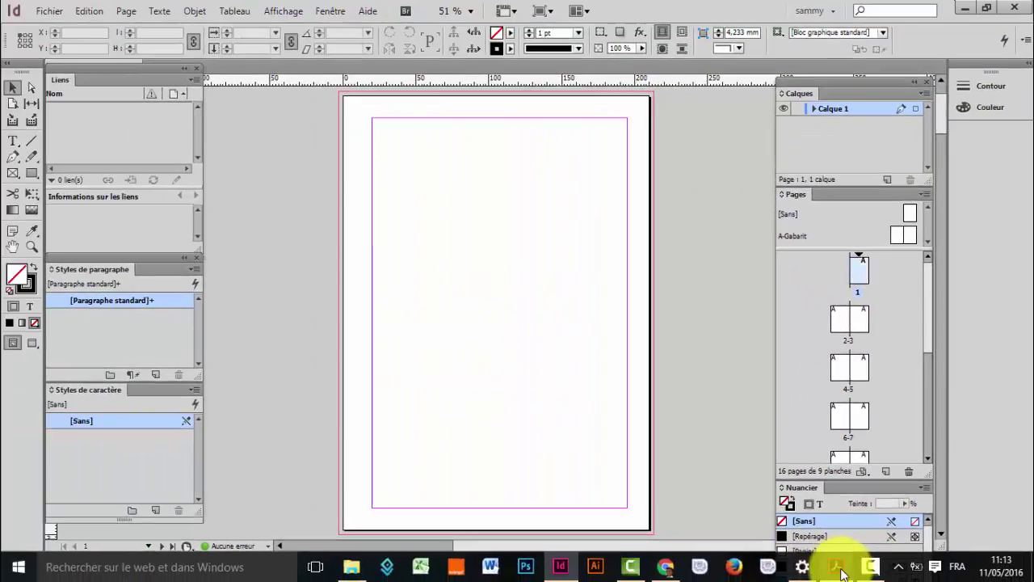
Switch to the exercise PDF in Acrobat to read the page and guide requirements, and return to InDesign
{"action": "left_click", "coordinate": [839, 568]}
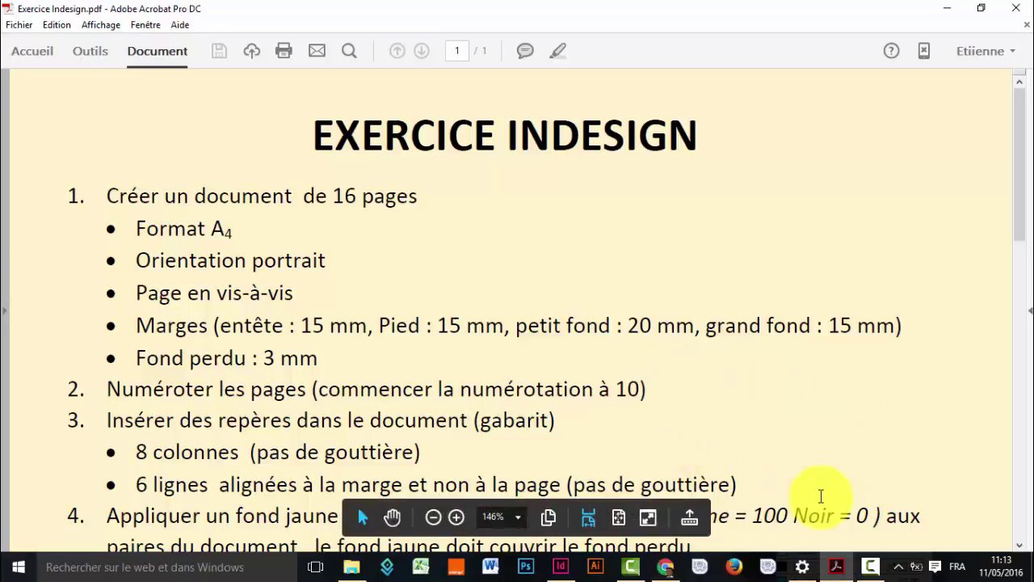
{"action": "left_click", "coordinate": [569, 568]}
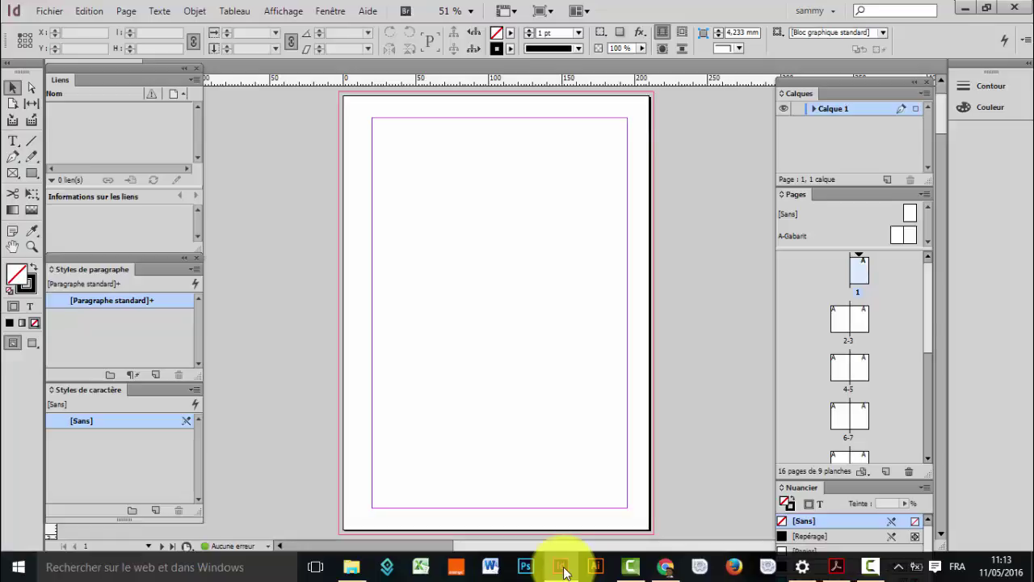
Enlarge the master pages area, select the A-Gabarit master and set its number of columns to 8
{"action": "left_click_drag", "start_coordinate": [916, 214], "coordinate": [898, 287]}
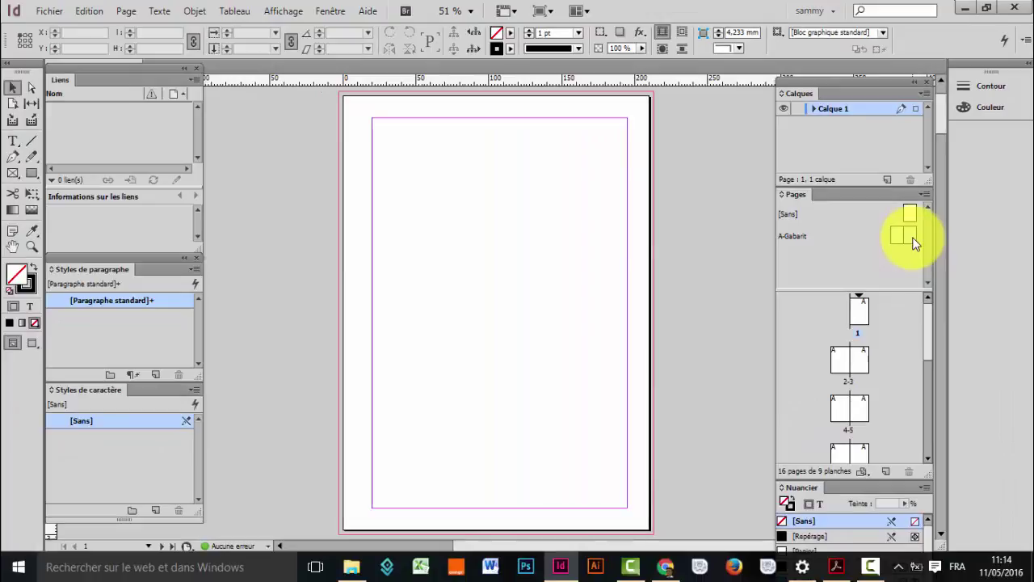
{"action": "left_click", "coordinate": [916, 243]}
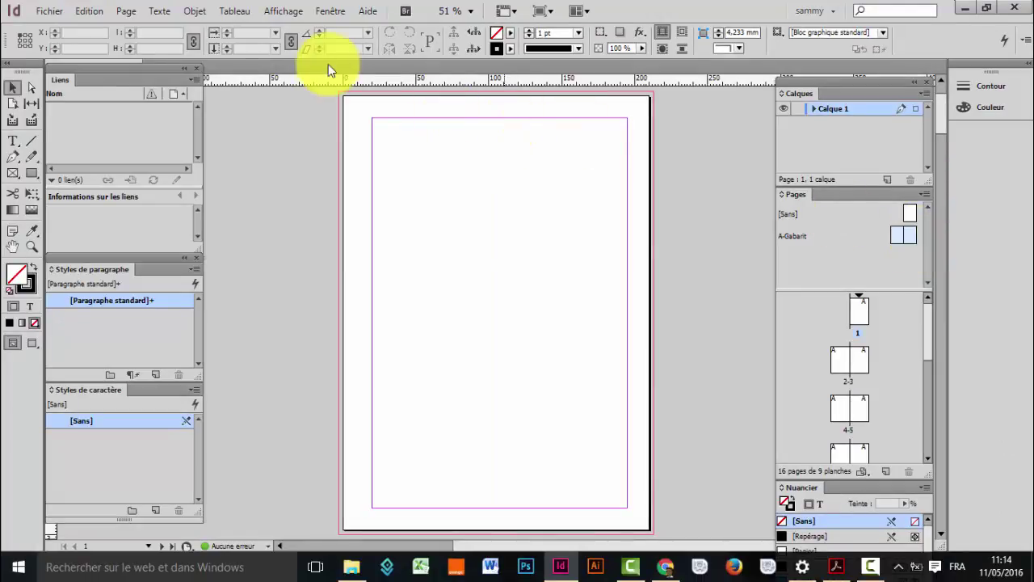
{"action": "left_click", "coordinate": [129, 12]}
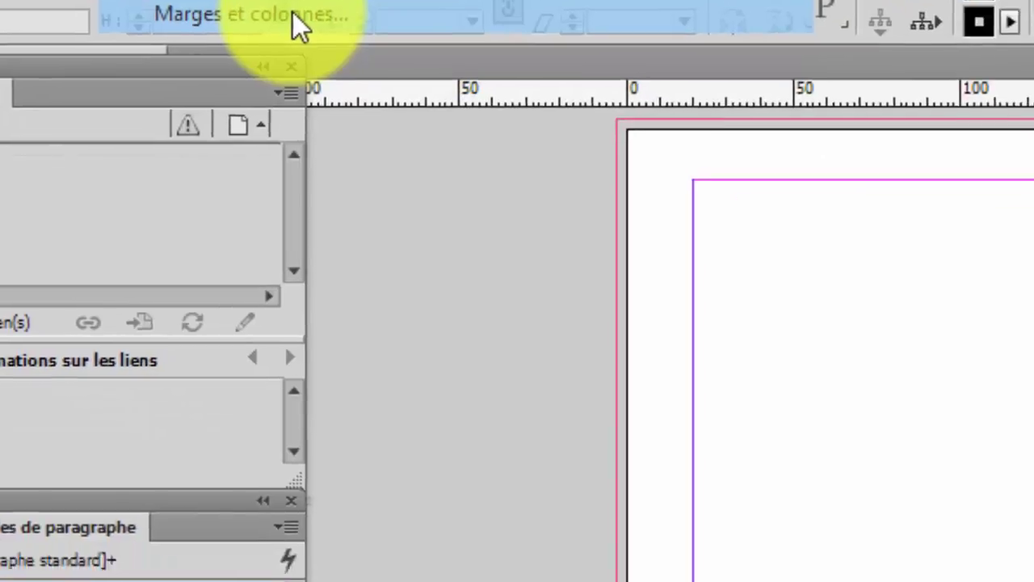
{"action": "left_click", "coordinate": [503, 126]}
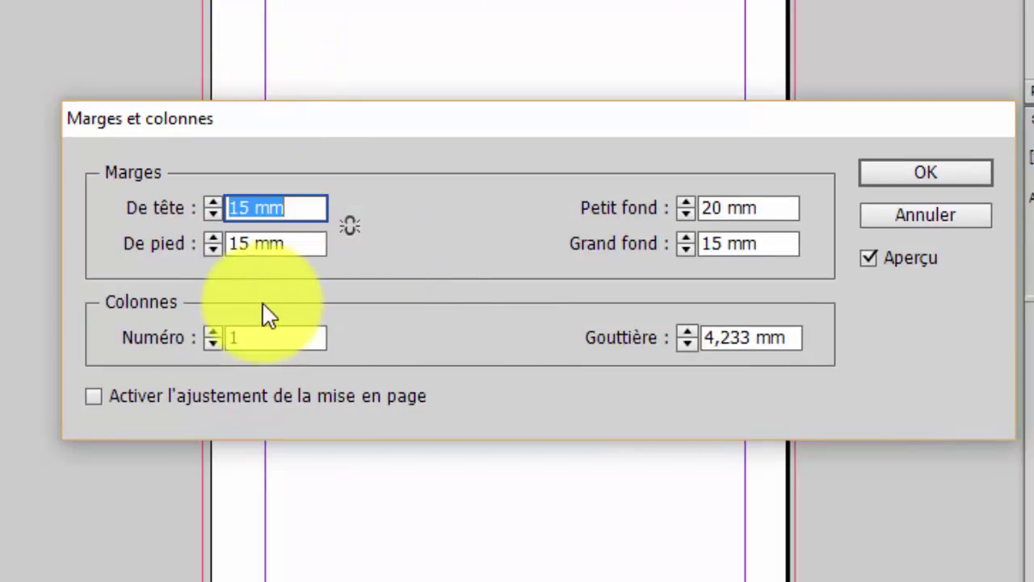
{"action": "left_click", "coordinate": [214, 331]}
{"action": "left_click", "coordinate": [213, 332]}
{"action": "left_click", "coordinate": [213, 331]}
{"action": "left_click", "coordinate": [214, 331]}
{"action": "left_click", "coordinate": [214, 331]}
{"action": "left_click", "coordinate": [214, 331]}
{"action": "left_click", "coordinate": [213, 331]}
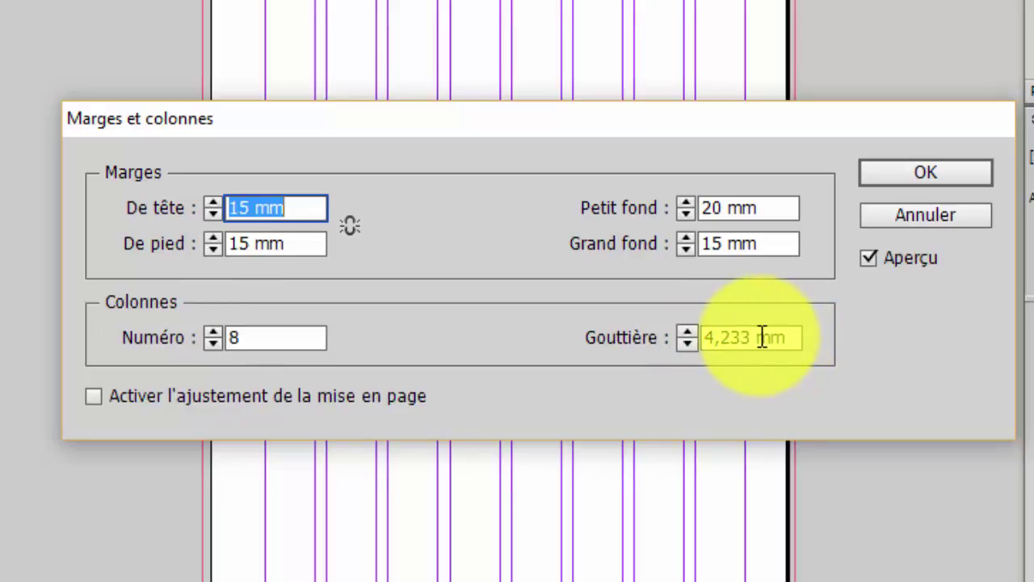
Set the column gutter to 0 mm and apply the margin and column settings to the A-Gabarit master
{"action": "left_click_drag", "start_coordinate": [762, 338], "coordinate": [699, 340]}
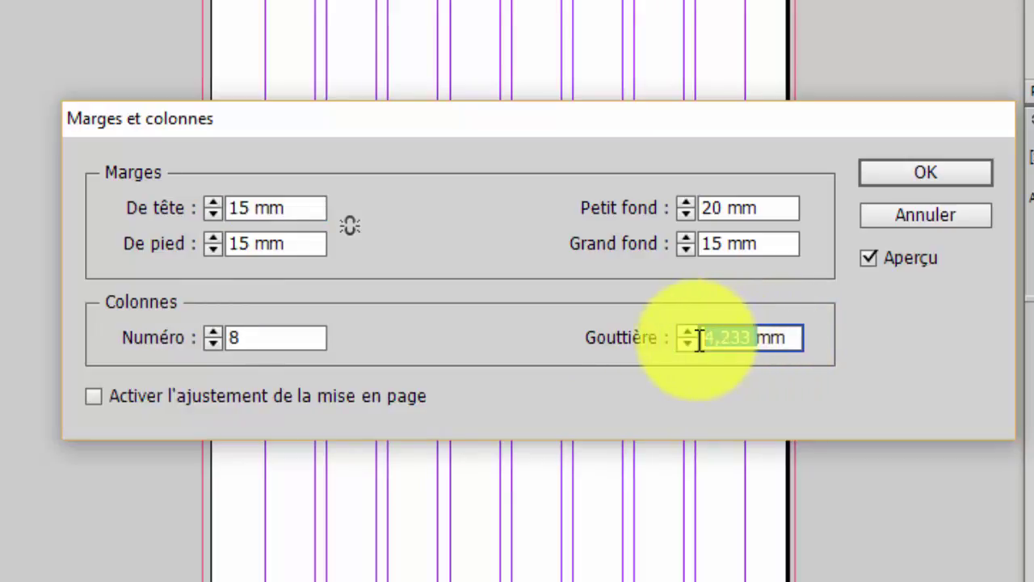
{"action": "key", "text": "BackSpace"}
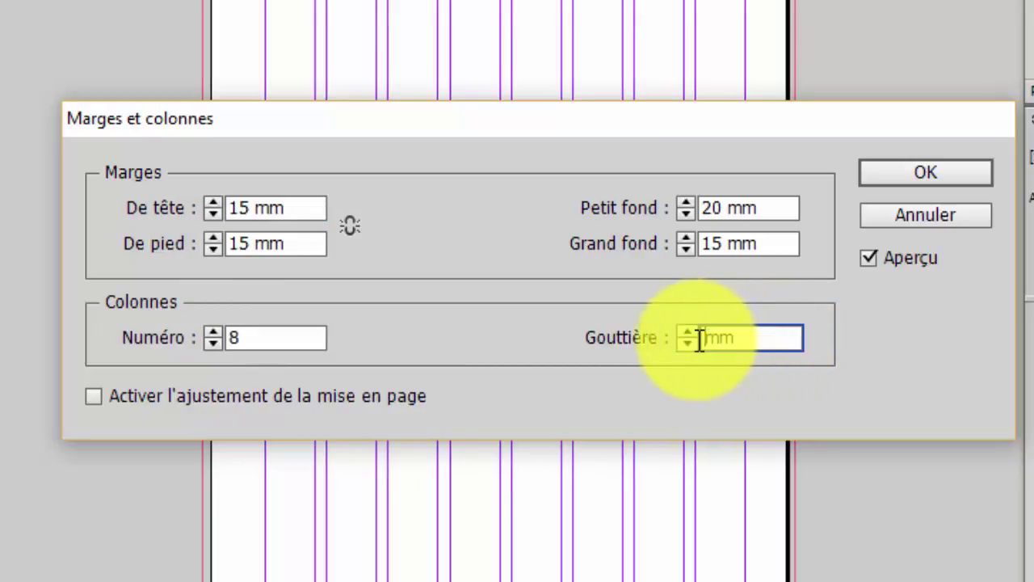
{"action": "type", "text": "0"}
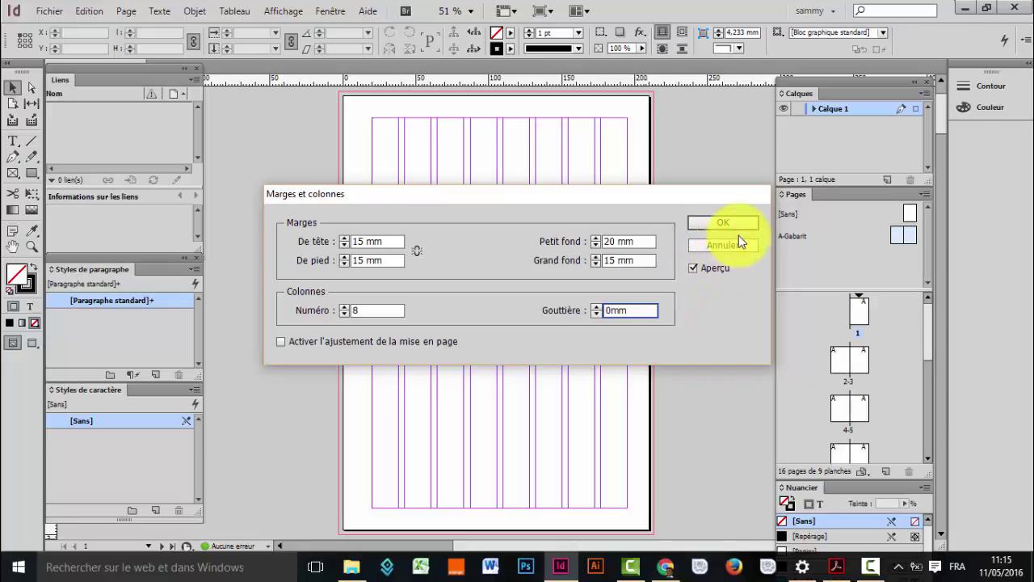
{"action": "left_click", "coordinate": [736, 225]}
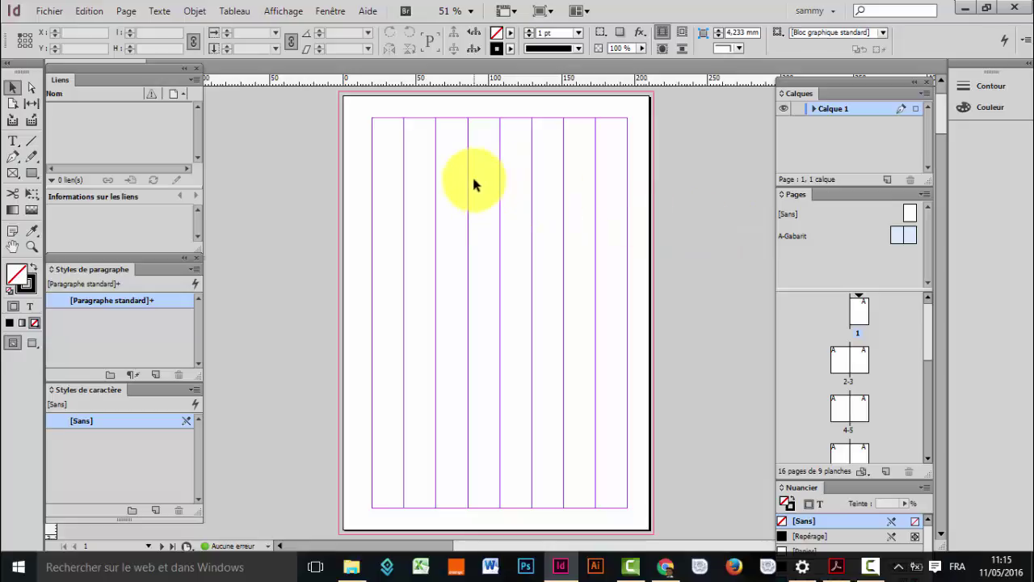
Open the A-Gabarit master spread, collapse the Liens and style panels, and bring the left-hand page into view
{"action": "double_click", "coordinate": [914, 240]}
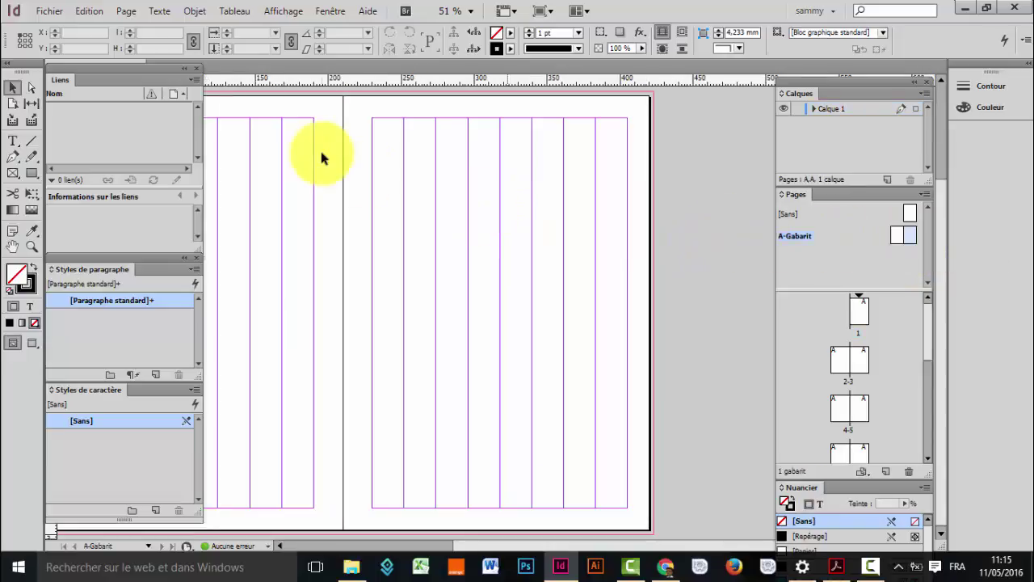
{"action": "left_click", "coordinate": [184, 69]}
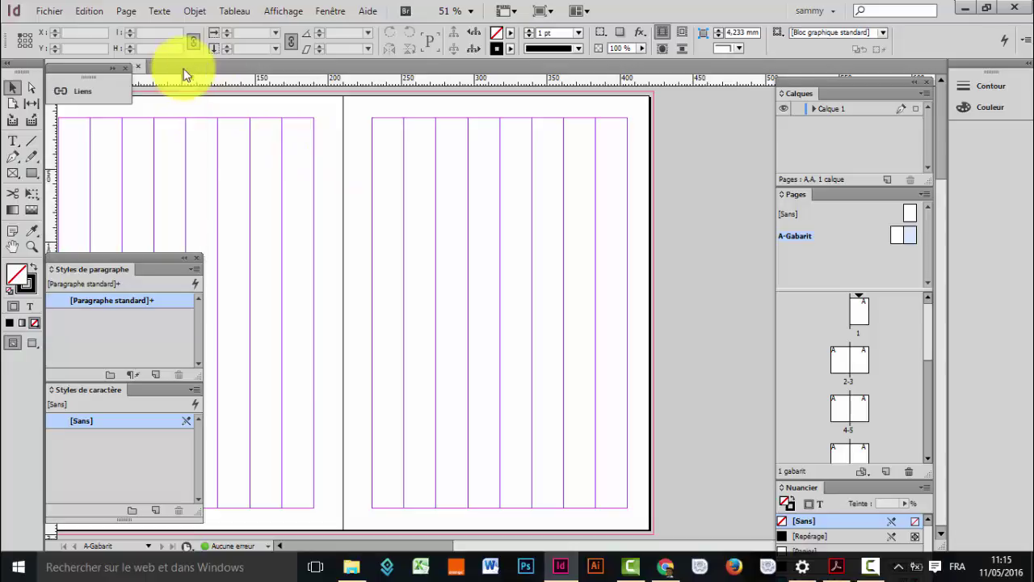
{"action": "left_click", "coordinate": [184, 262]}
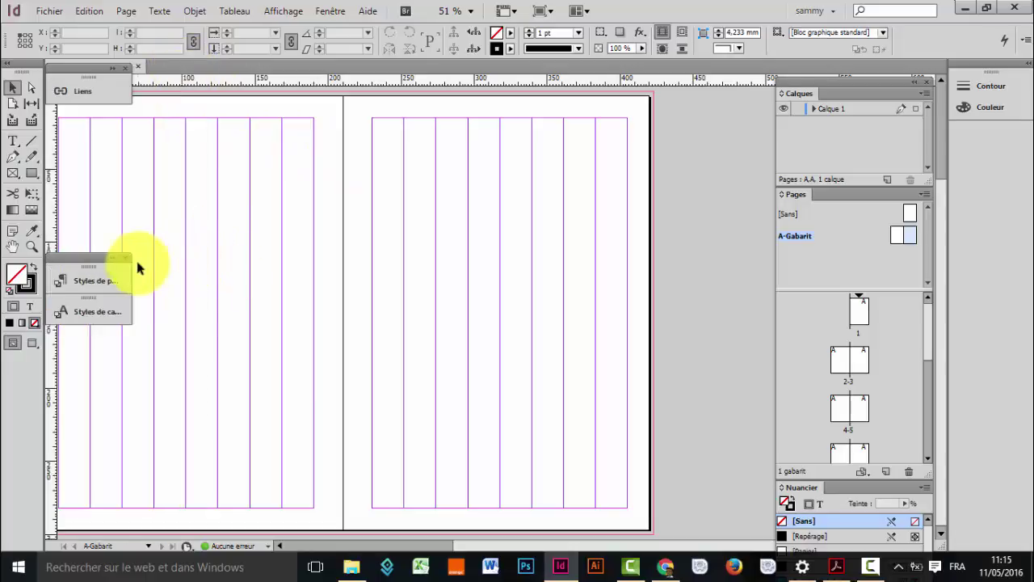
{"action": "left_click", "coordinate": [112, 260]}
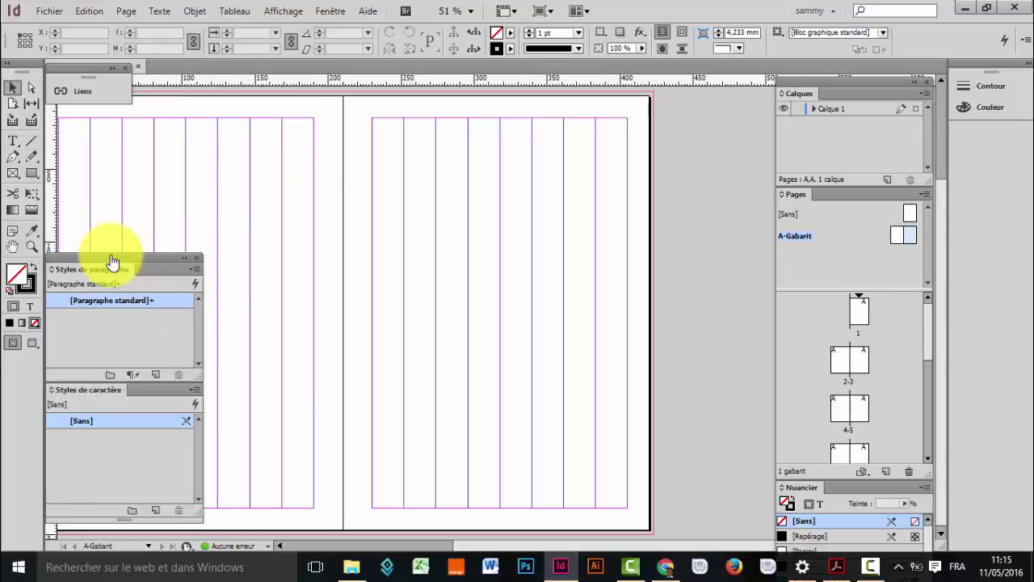
{"action": "left_click", "coordinate": [183, 267]}
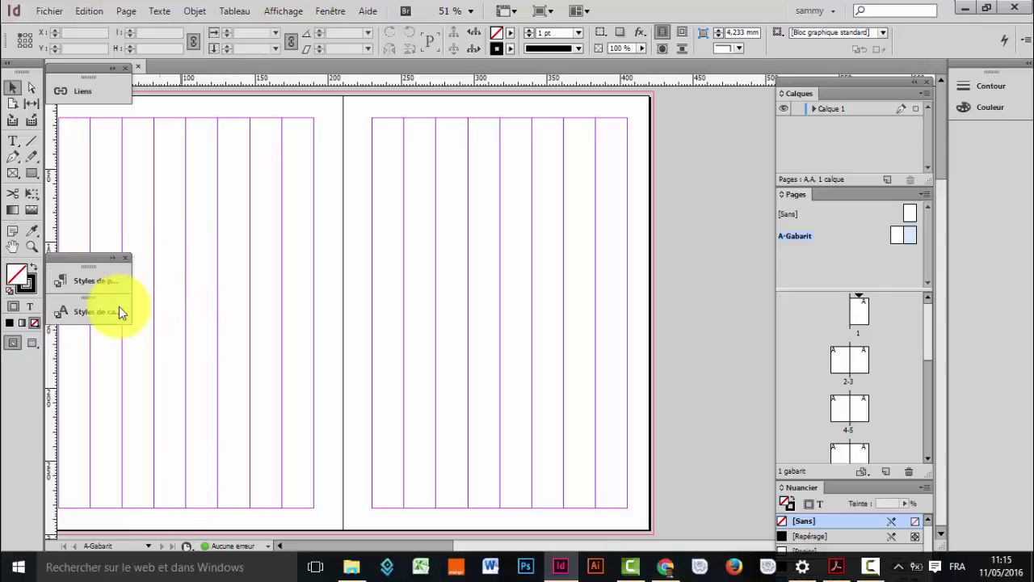
{"action": "double_click", "coordinate": [12, 247]}
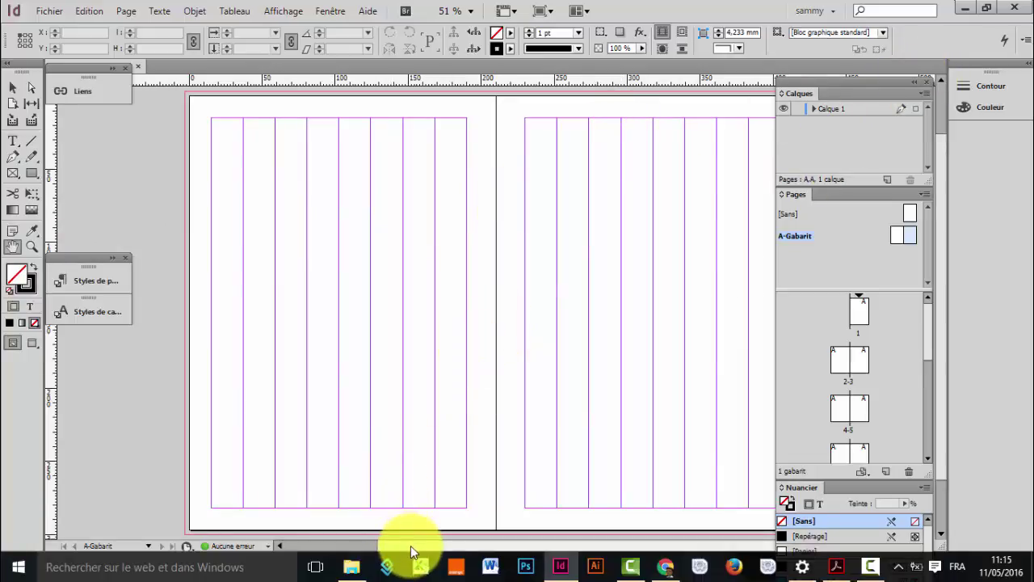
{"action": "left_click_drag", "start_coordinate": [411, 546], "coordinate": [433, 552]}
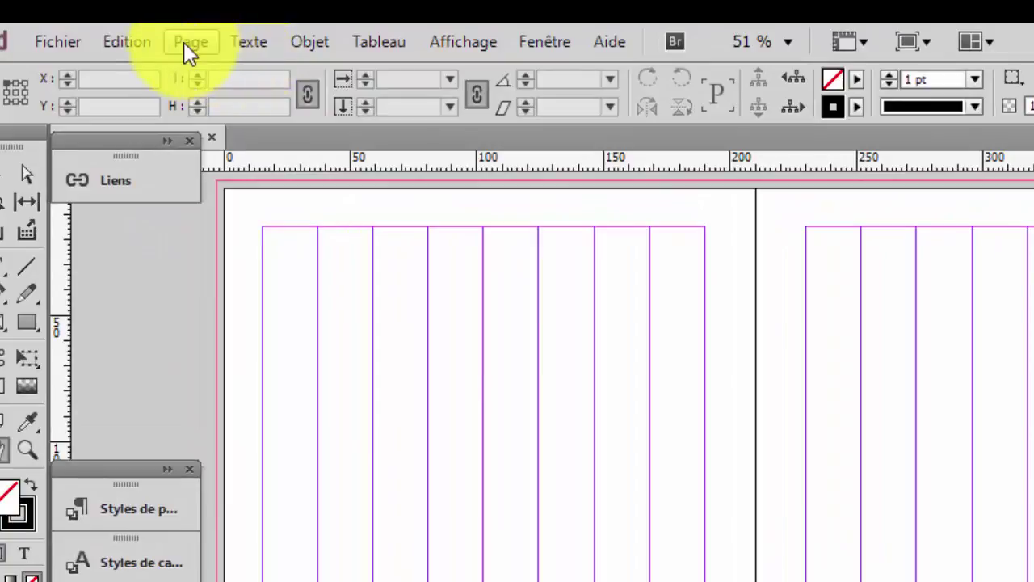
Start creating ruler guides on the A-Gabarit master with 6 rows and a 0 mm row gutter
{"action": "left_click", "coordinate": [174, 43]}
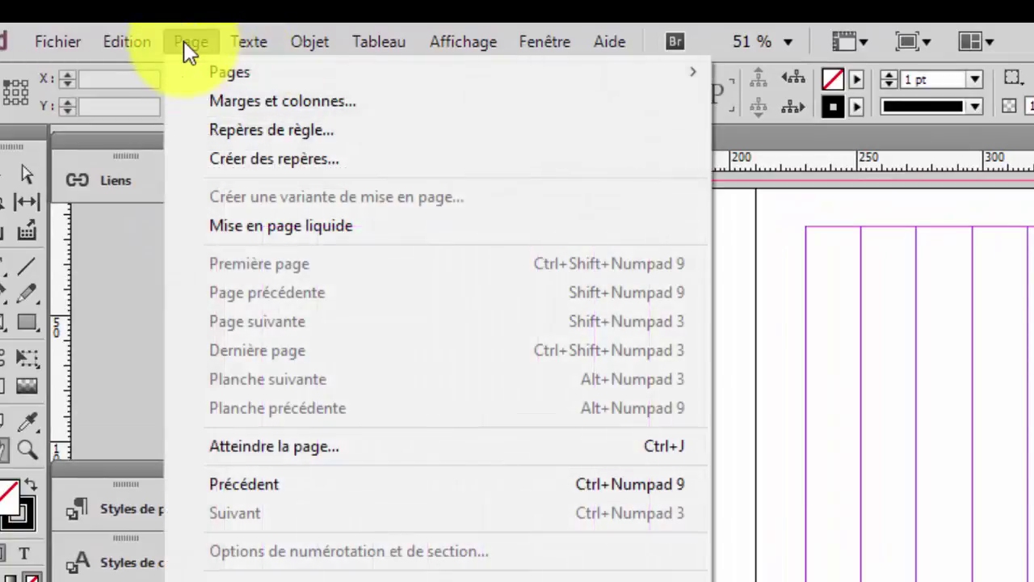
{"action": "left_click", "coordinate": [256, 157]}
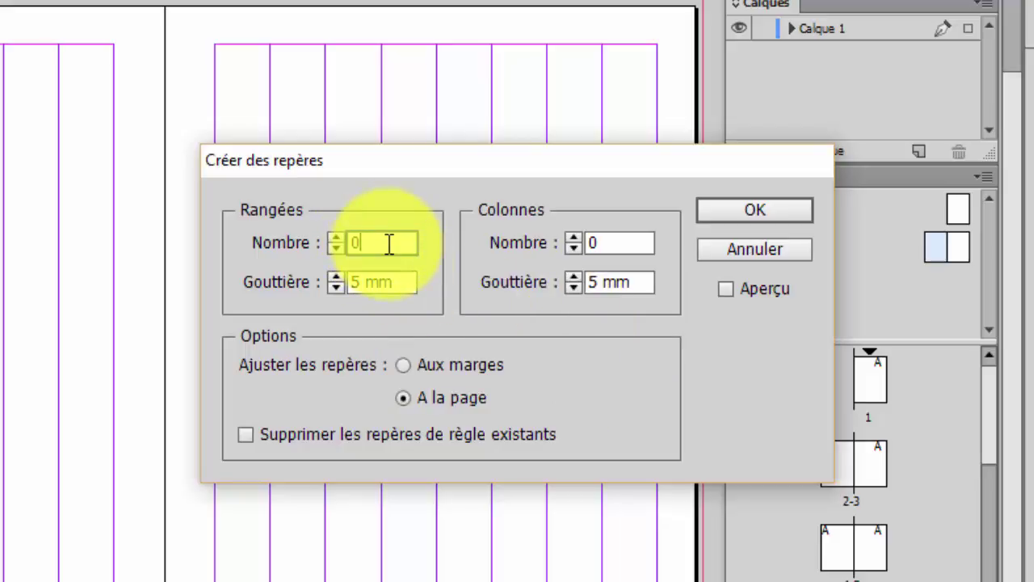
{"action": "left_click", "coordinate": [336, 236]}
{"action": "left_click", "coordinate": [335, 236]}
{"action": "left_click", "coordinate": [336, 236]}
{"action": "left_click", "coordinate": [335, 236]}
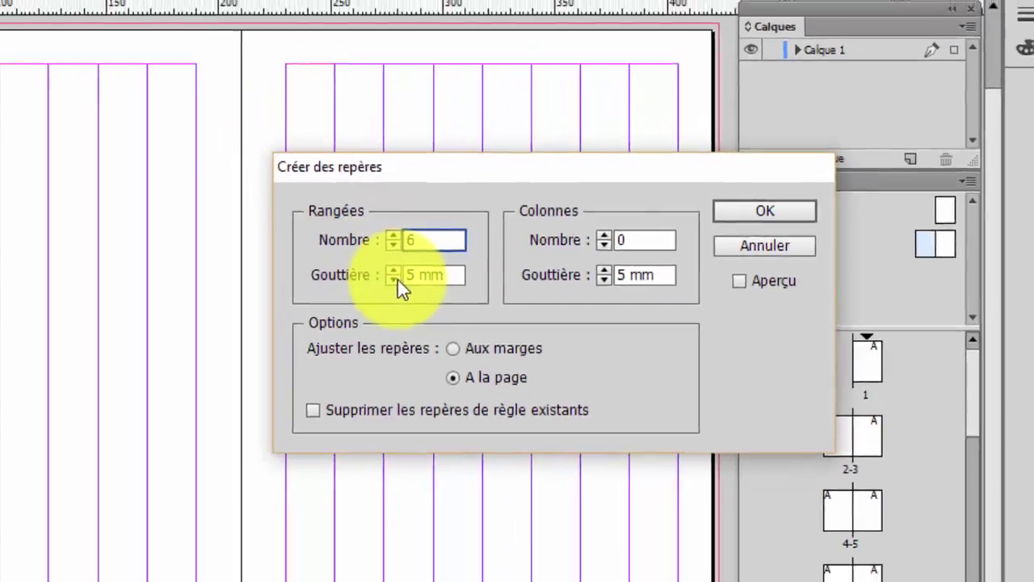
{"action": "left_click", "coordinate": [395, 280]}
{"action": "left_click", "coordinate": [395, 280]}
{"action": "left_click", "coordinate": [395, 281]}
{"action": "left_click", "coordinate": [394, 281]}
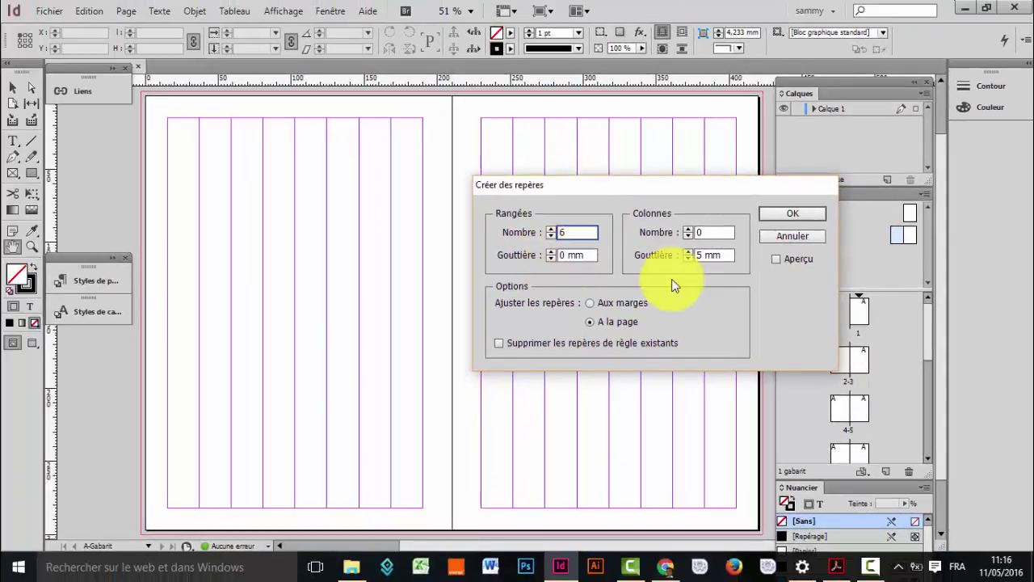
Preview the row guides, fit them to the margins (Aux marges) and create them
{"action": "left_click", "coordinate": [775, 260]}
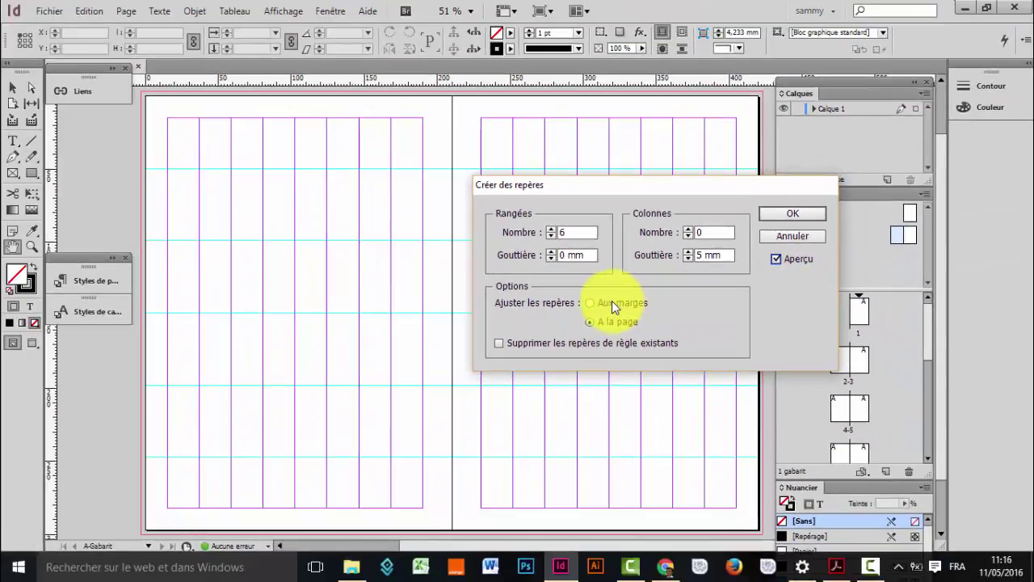
{"action": "left_click", "coordinate": [612, 302]}
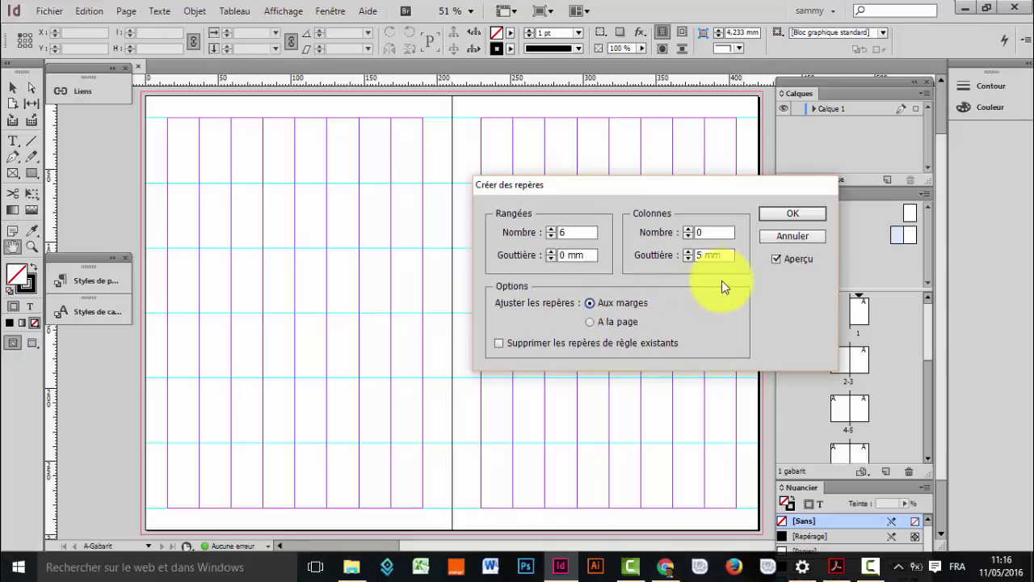
{"action": "left_click", "coordinate": [822, 215]}
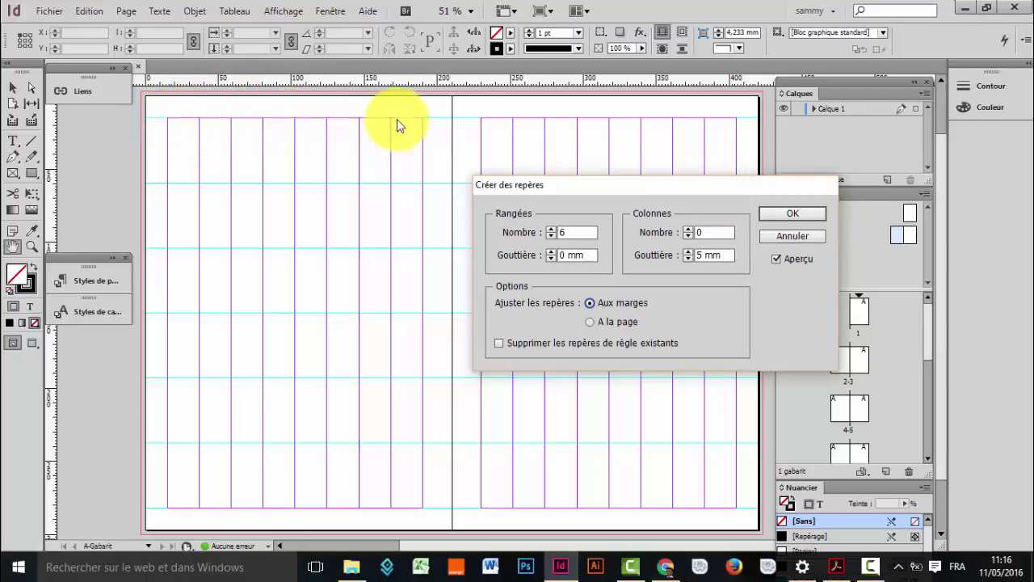
{"action": "left_click", "coordinate": [811, 214]}
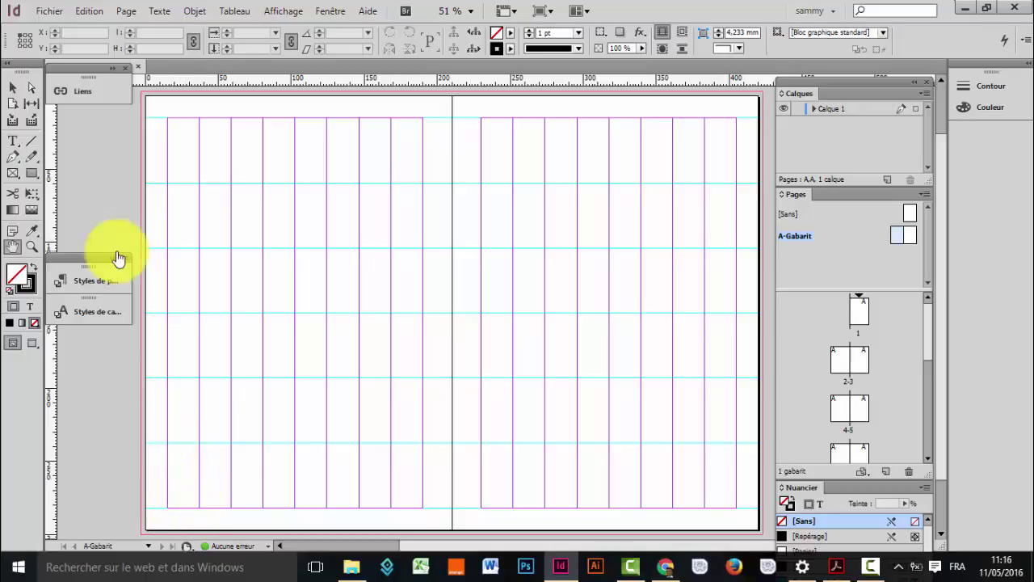
Draw a text frame about 22 × 16 mm in the bottom outer corner of the left-hand master page, inside the margins
{"action": "left_click", "coordinate": [17, 144]}
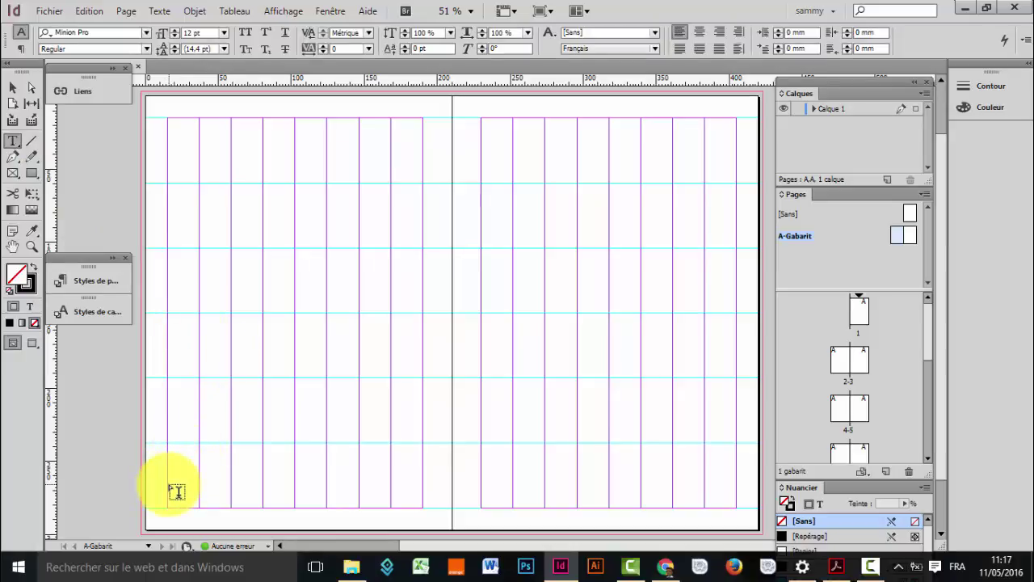
{"action": "left_click_drag", "start_coordinate": [169, 484], "coordinate": [194, 508]}
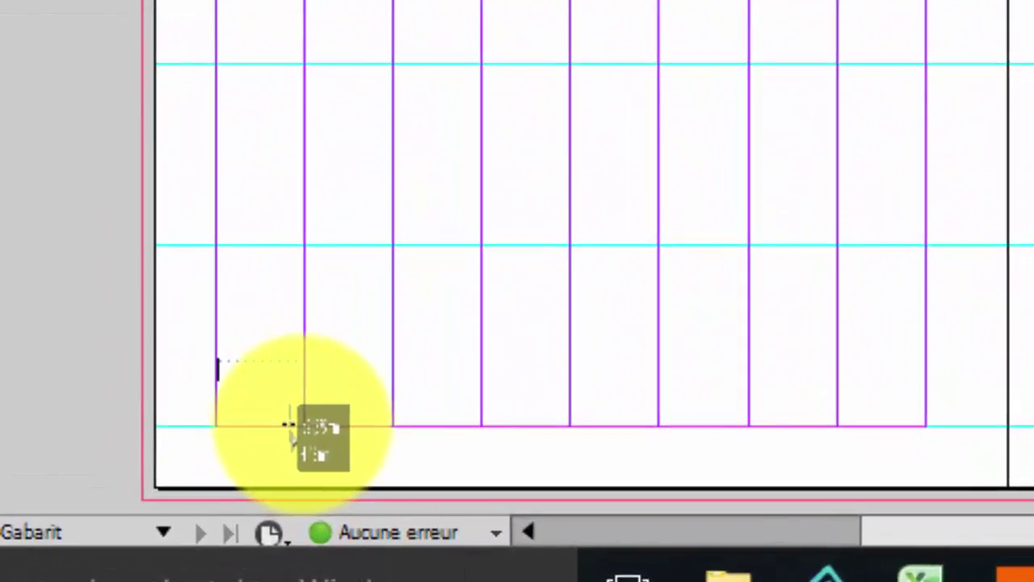
{"action": "left_click_drag", "start_coordinate": [288, 426], "coordinate": [288, 426]}
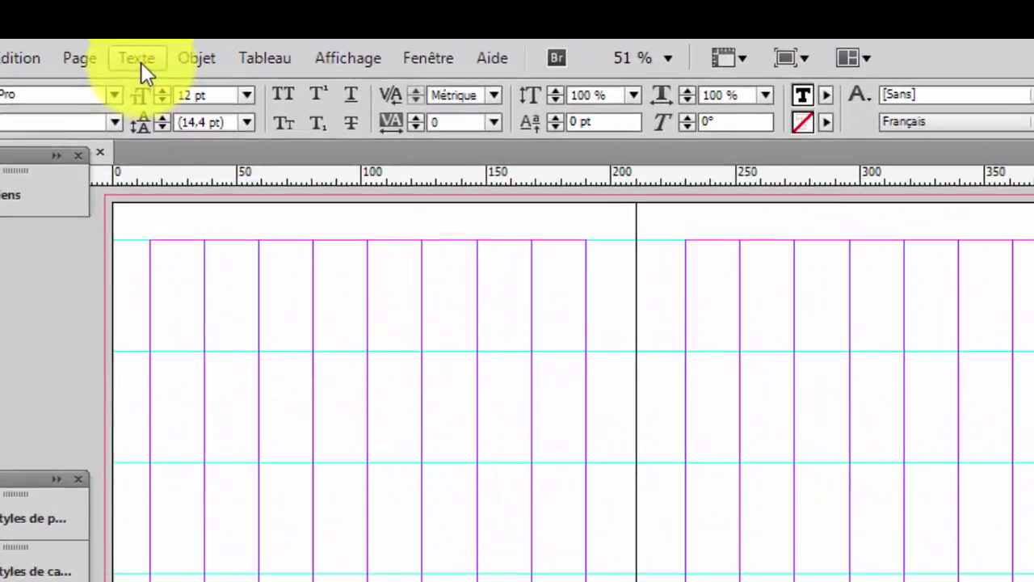
Insert the current page number marker (Numéro de page active) in the new text frame
{"action": "left_click", "coordinate": [142, 63]}
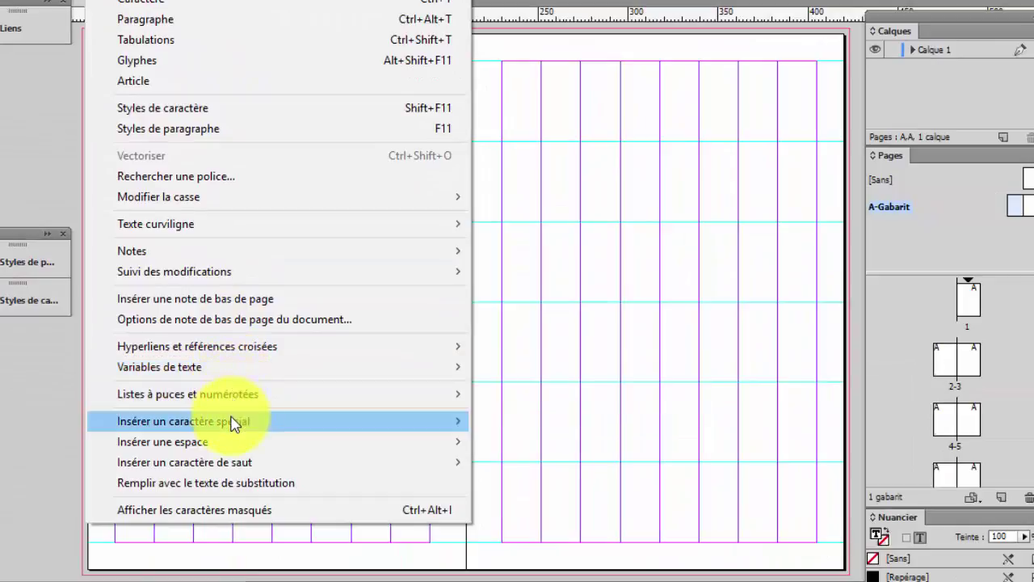
{"action": "mouse_move", "coordinate": [240, 454]}
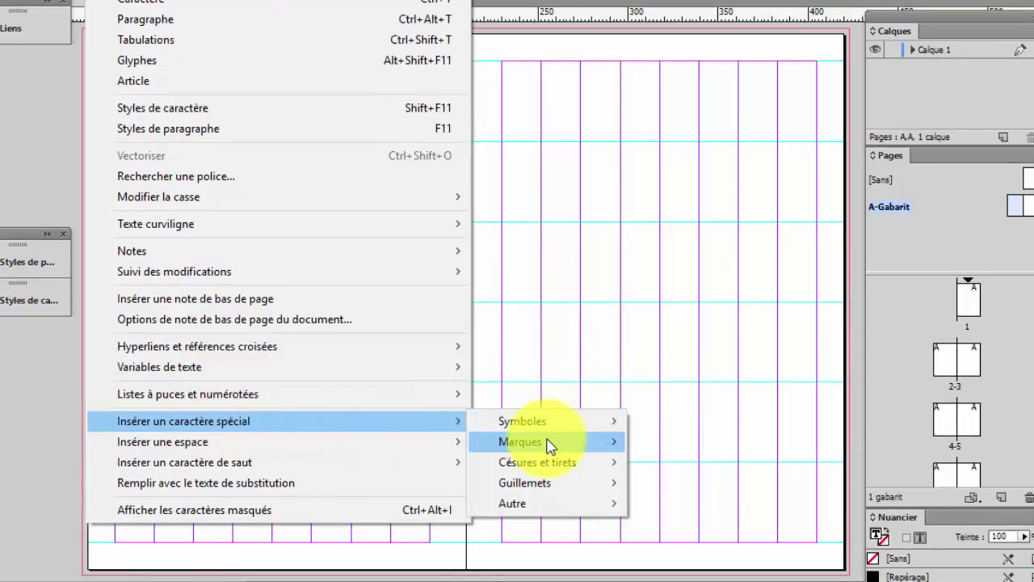
{"action": "mouse_move", "coordinate": [549, 446]}
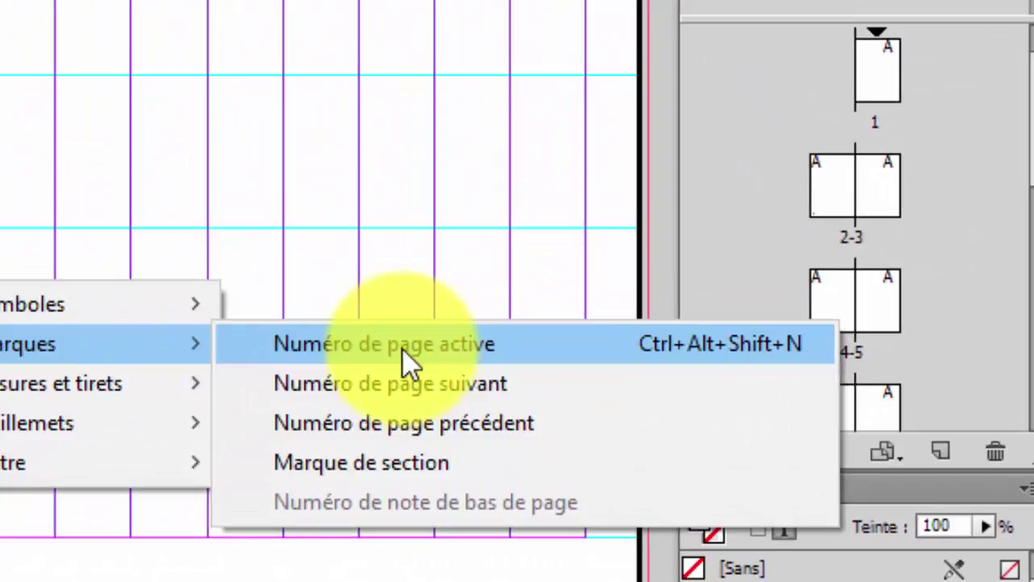
{"action": "left_click", "coordinate": [403, 350]}
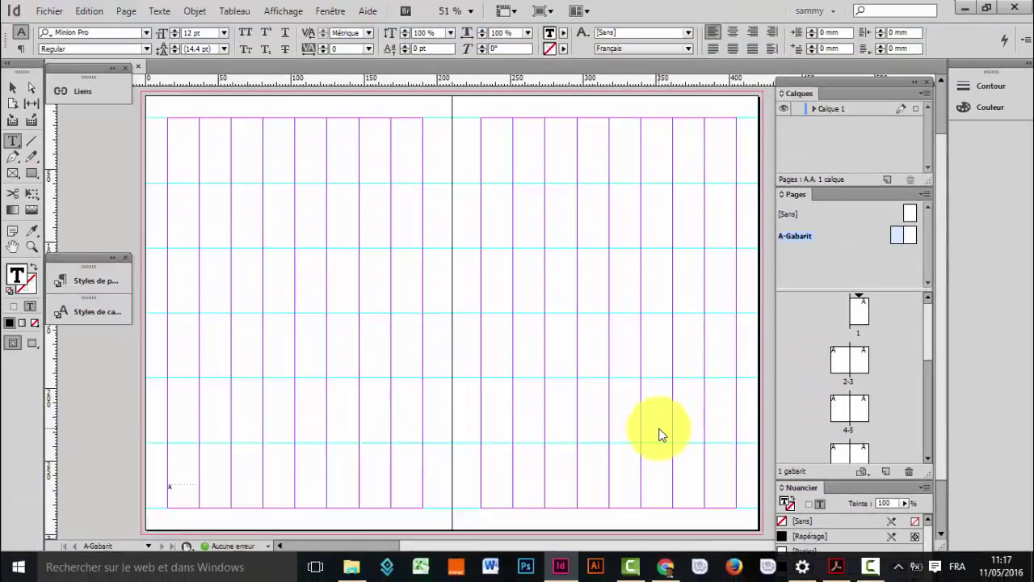
Examine the page number frame up close on the master and on page 2, and return to the A-Gabarit master
{"action": "left_click", "coordinate": [33, 247]}
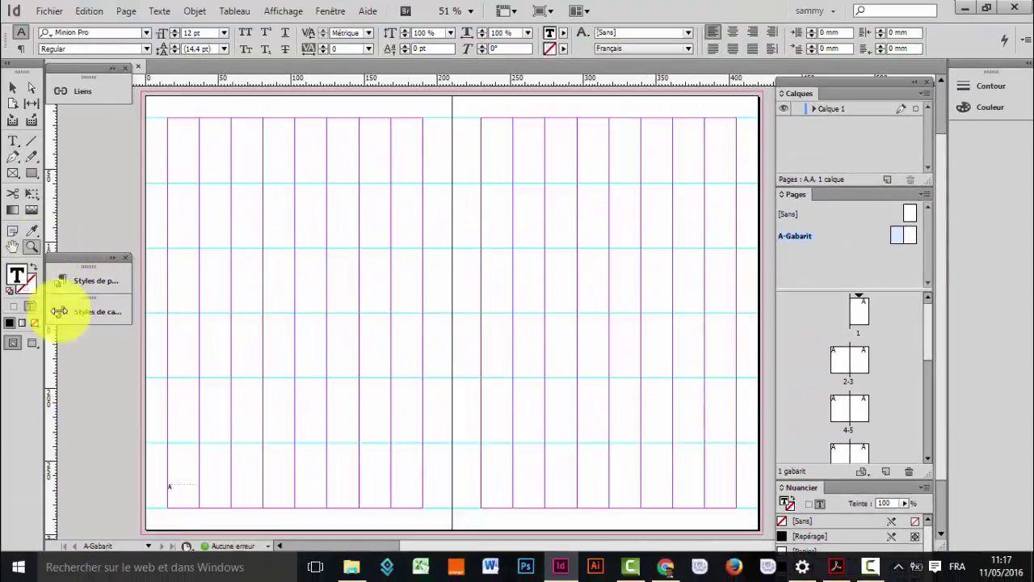
{"action": "left_click_drag", "start_coordinate": [159, 478], "coordinate": [215, 508]}
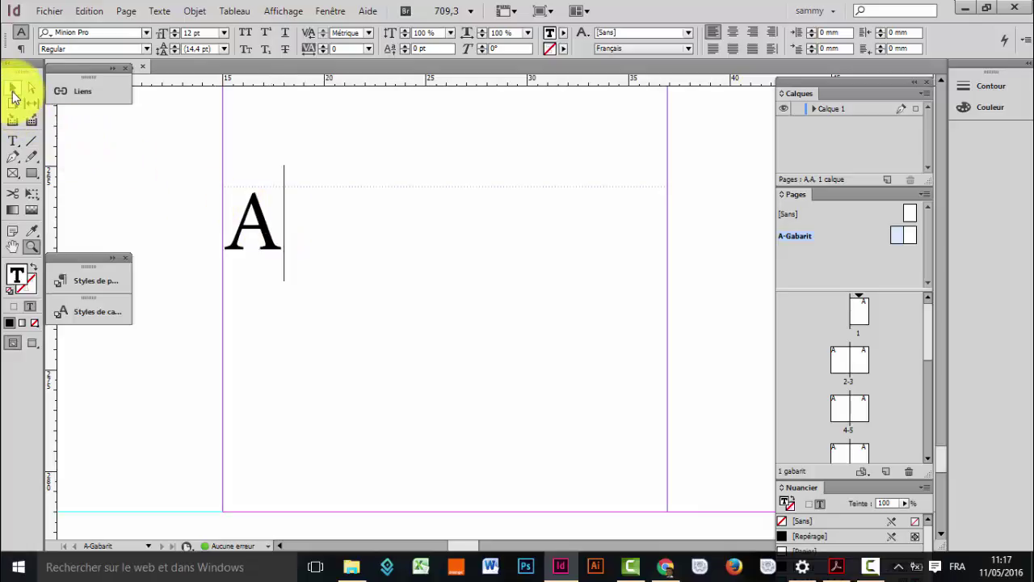
{"action": "left_click", "coordinate": [12, 89]}
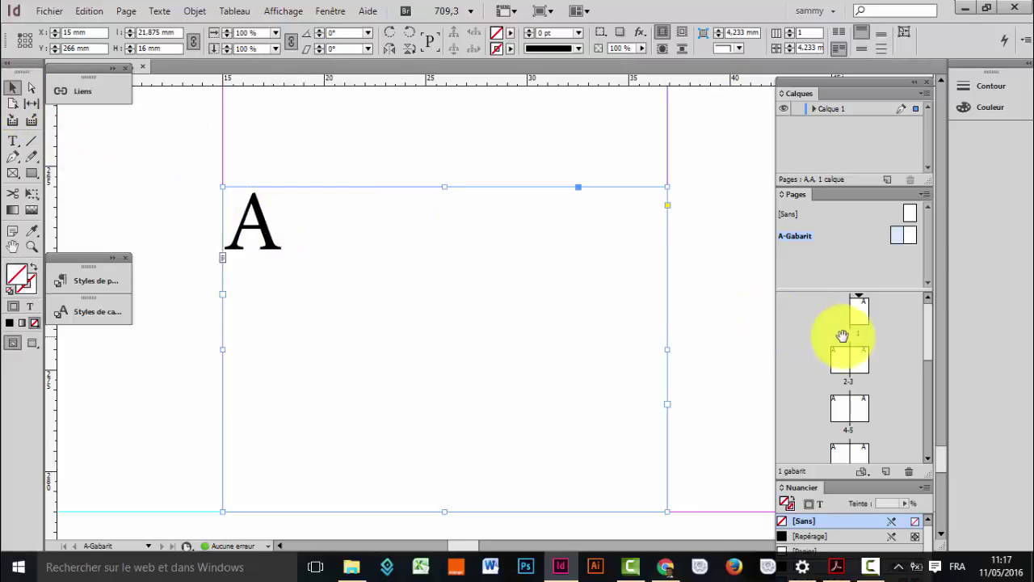
{"action": "left_click_drag", "start_coordinate": [842, 335], "coordinate": [847, 372]}
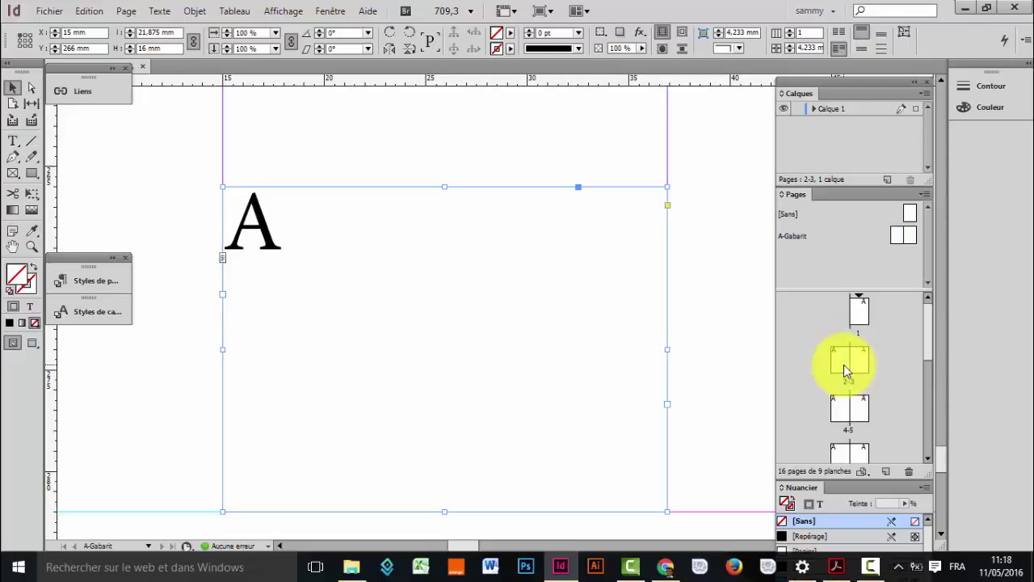
{"action": "double_click", "coordinate": [845, 368]}
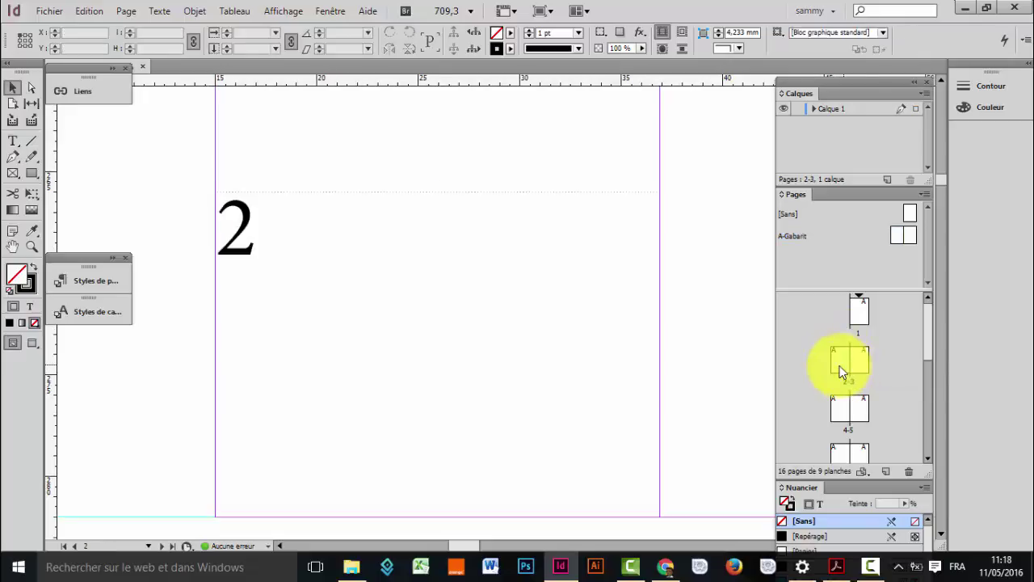
{"action": "double_click", "coordinate": [895, 239]}
Center the page number marker horizontally within its text frame
{"action": "left_click", "coordinate": [267, 249]}
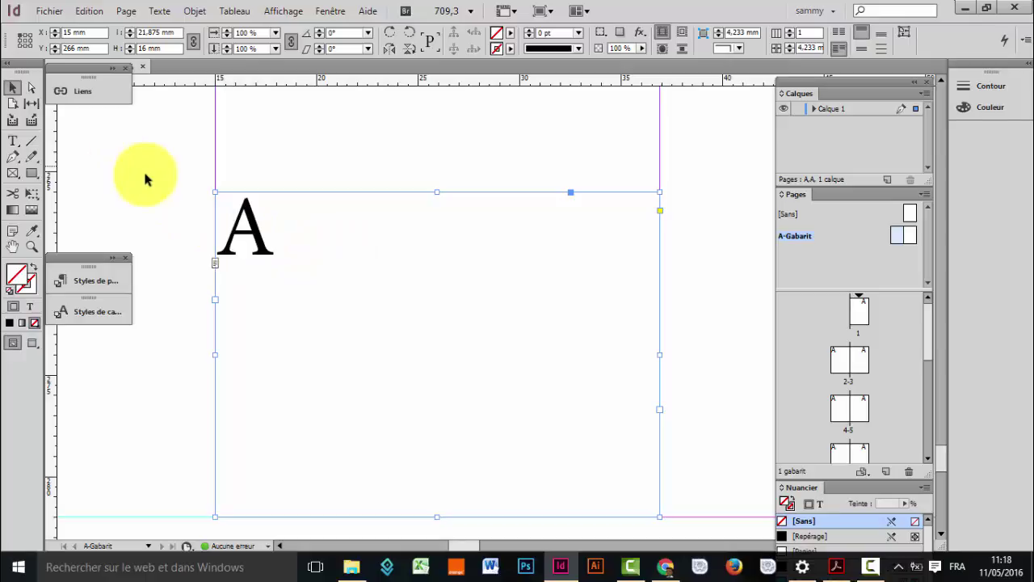
{"action": "double_click", "coordinate": [261, 242]}
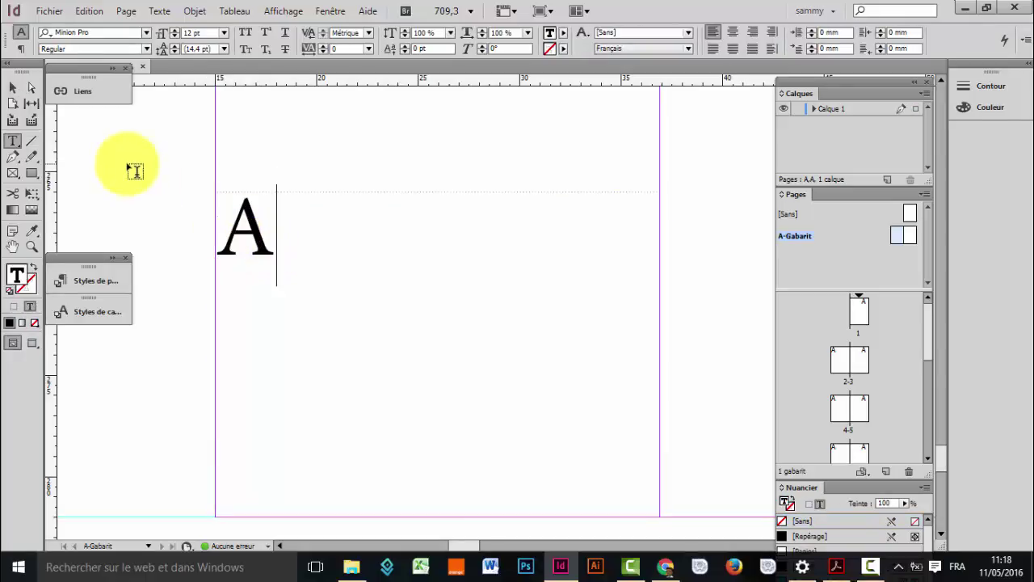
{"action": "left_click", "coordinate": [24, 34]}
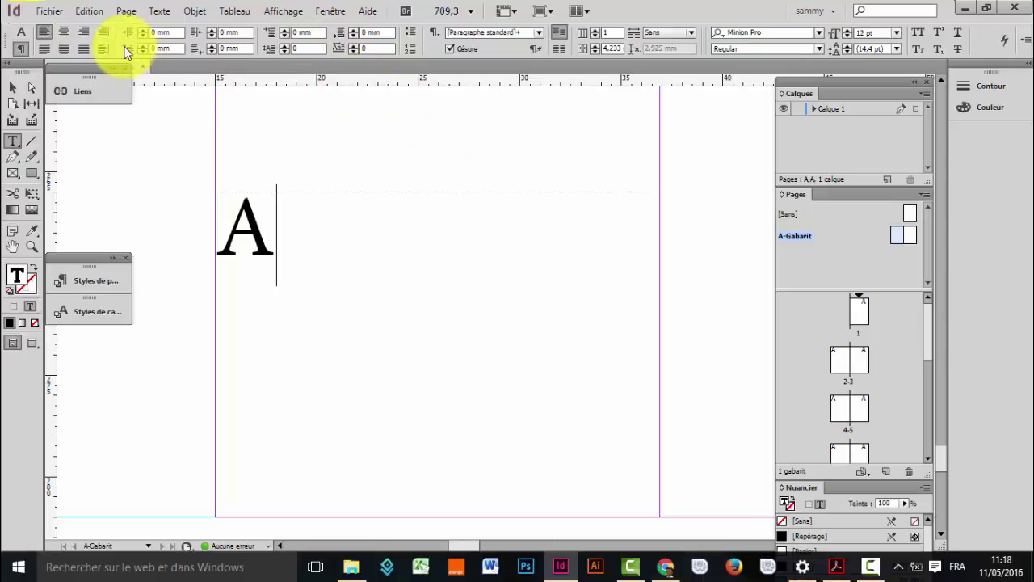
{"action": "left_click", "coordinate": [64, 34]}
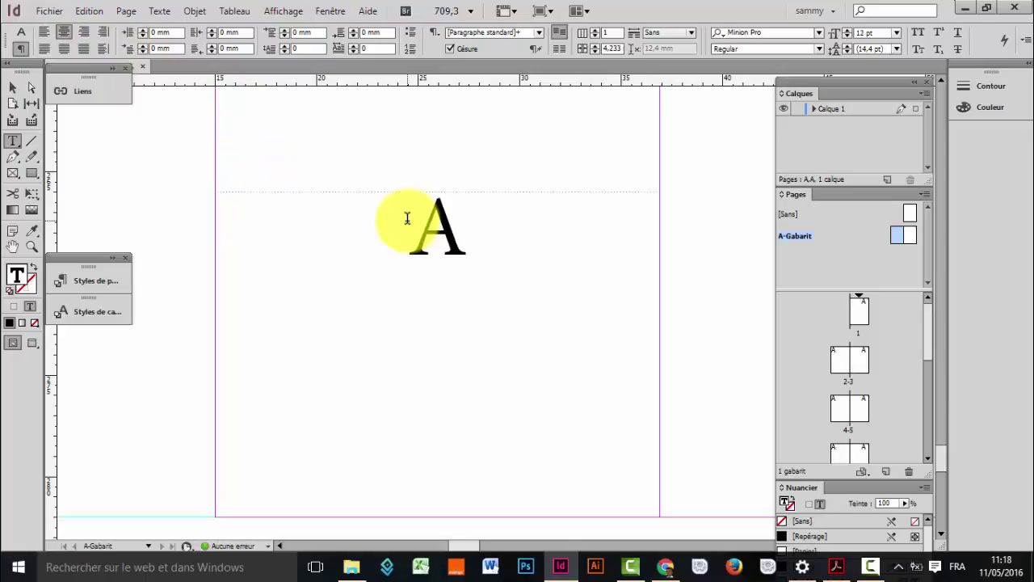
Format the page number marker in Arial Bold at 14 pt
{"action": "left_click_drag", "start_coordinate": [407, 218], "coordinate": [487, 226]}
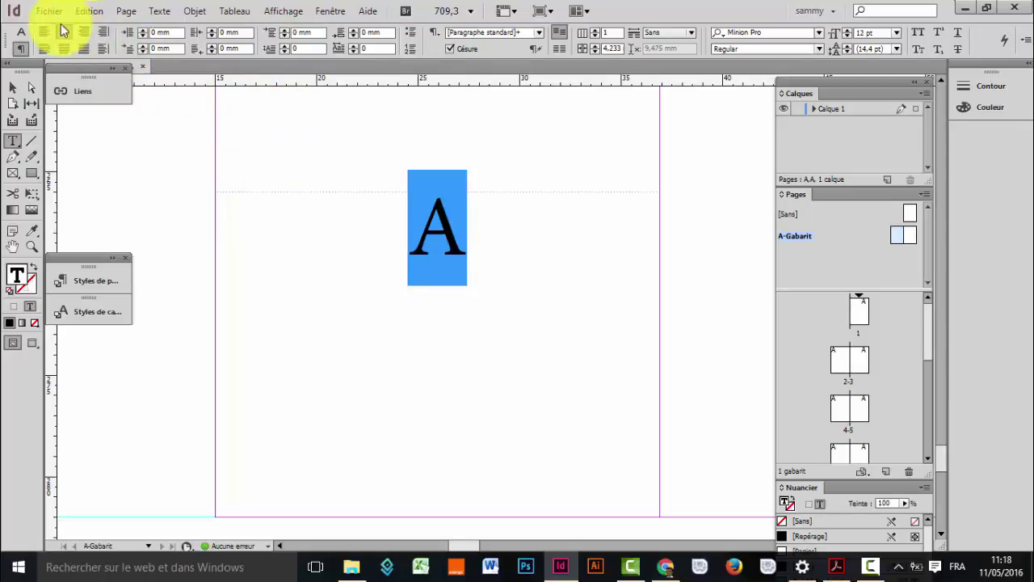
{"action": "left_click", "coordinate": [21, 31]}
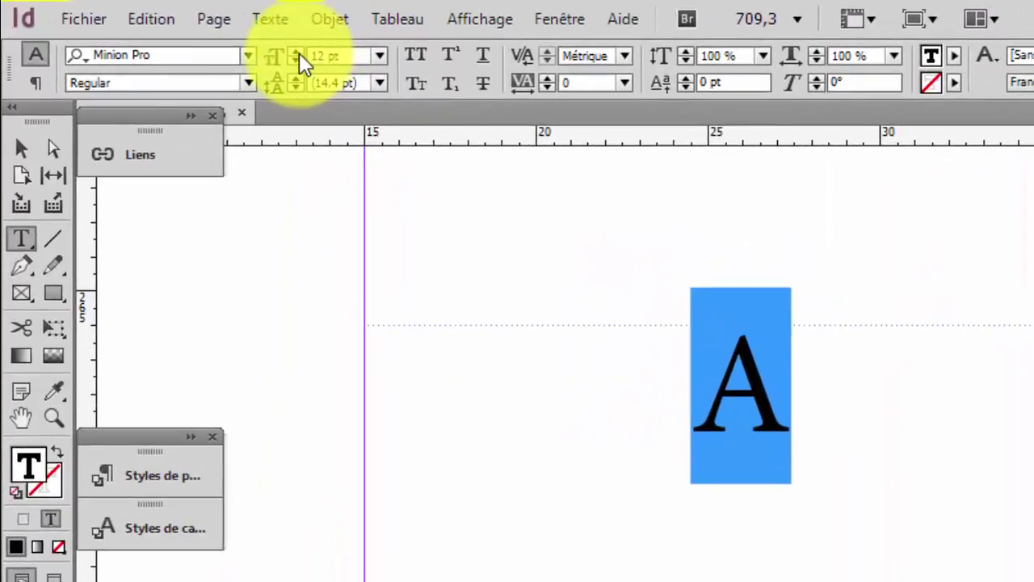
{"action": "left_click", "coordinate": [175, 29]}
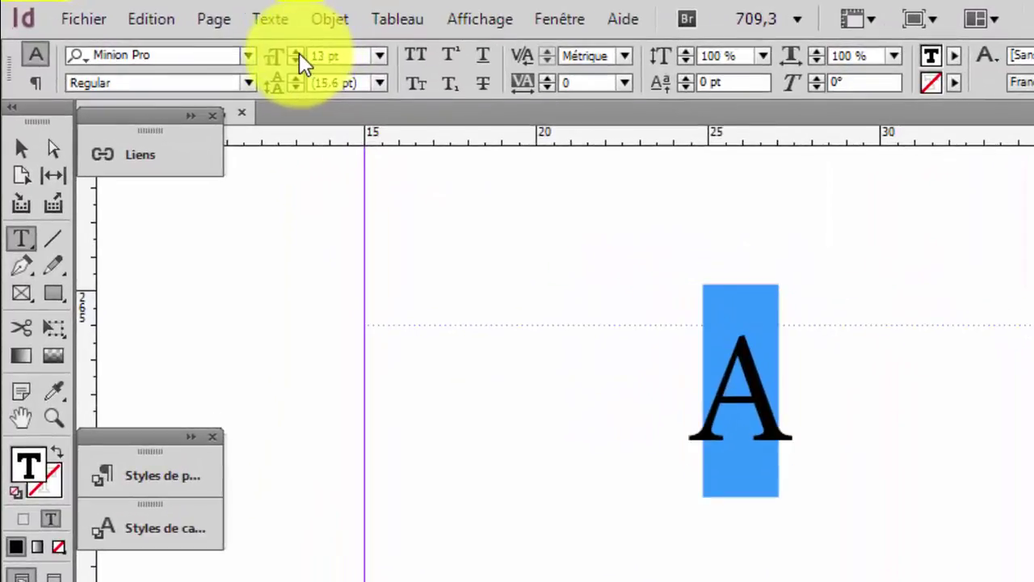
{"action": "left_click", "coordinate": [298, 52]}
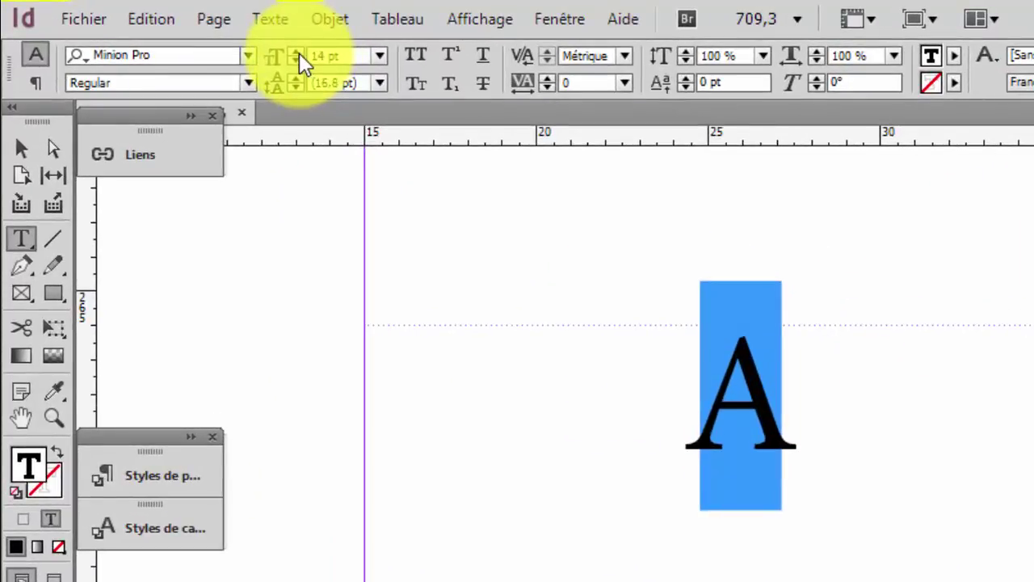
{"action": "left_click", "coordinate": [198, 55]}
{"action": "type", "text": "ARIAL"}
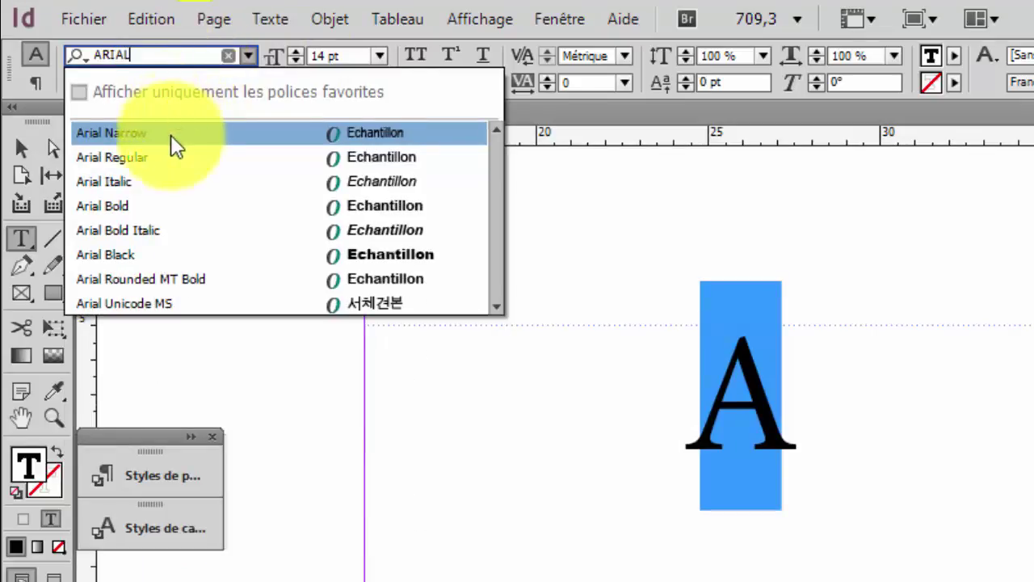
{"action": "left_click", "coordinate": [141, 206]}
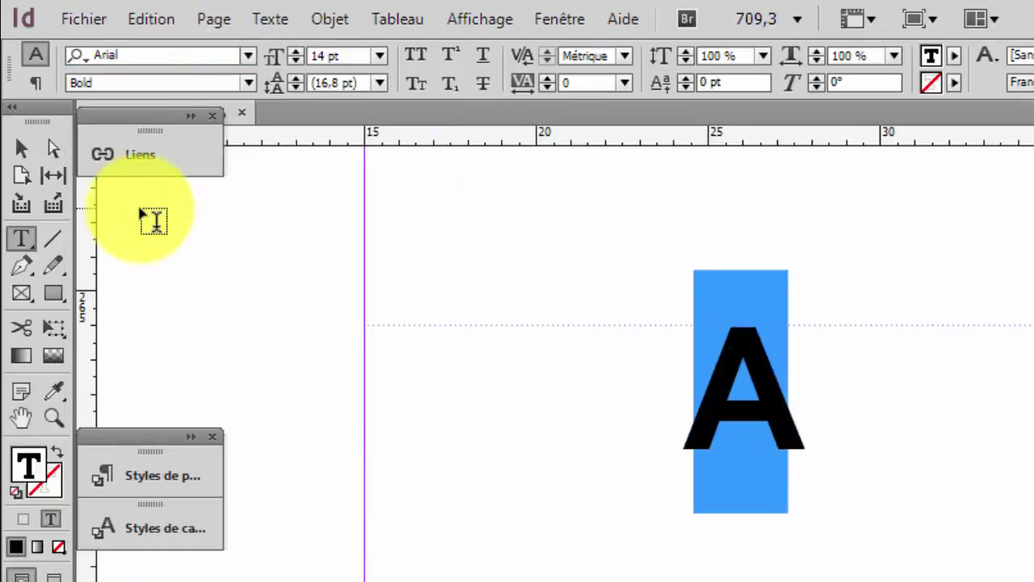
Set the page number frame's vertical justification to Centrer in the text frame options
{"action": "left_click", "coordinate": [21, 149]}
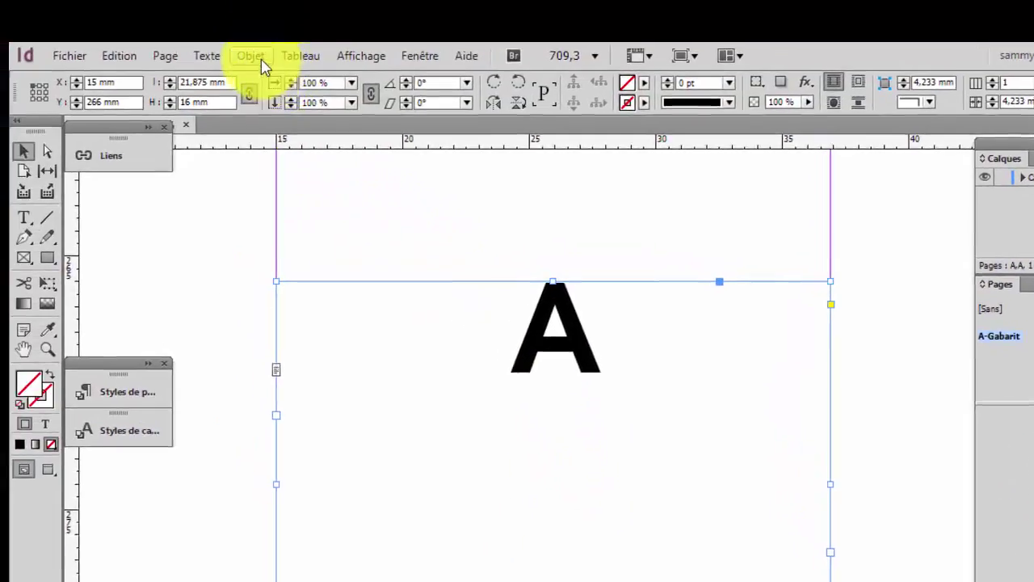
{"action": "left_click", "coordinate": [275, 85]}
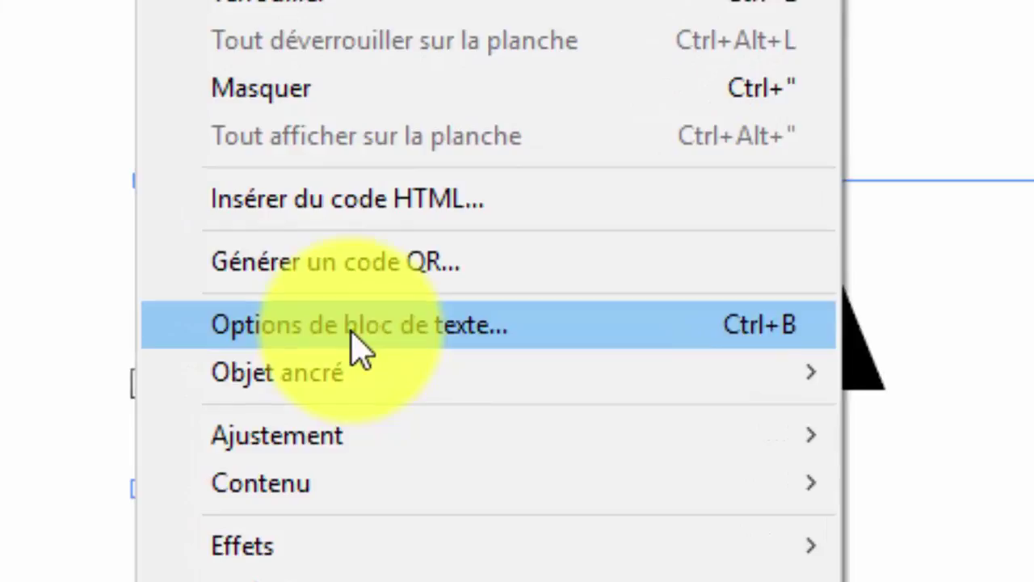
{"action": "left_click", "coordinate": [393, 383]}
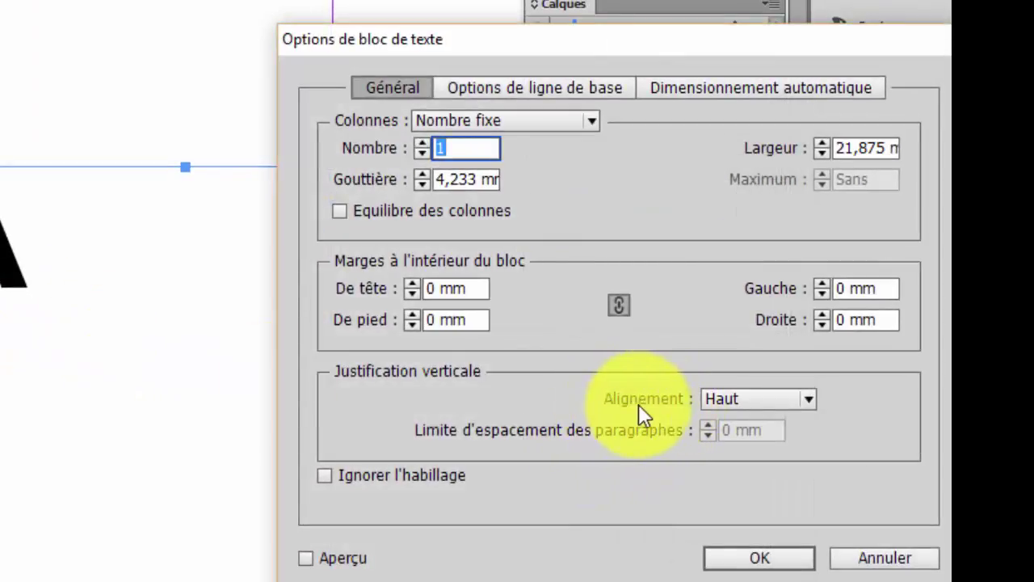
{"action": "left_click", "coordinate": [800, 399]}
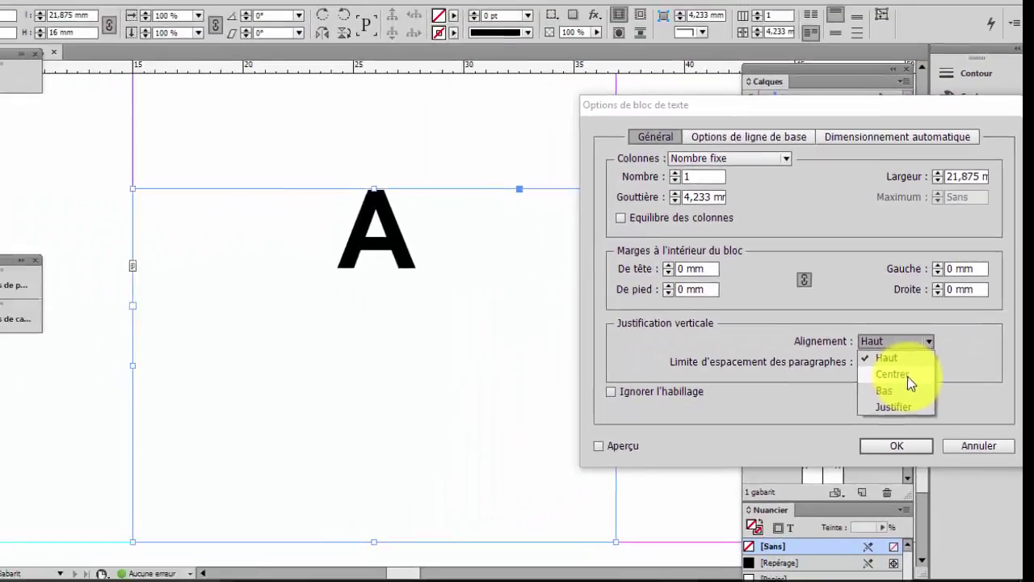
{"action": "left_click", "coordinate": [756, 447]}
{"action": "left_click", "coordinate": [922, 423]}
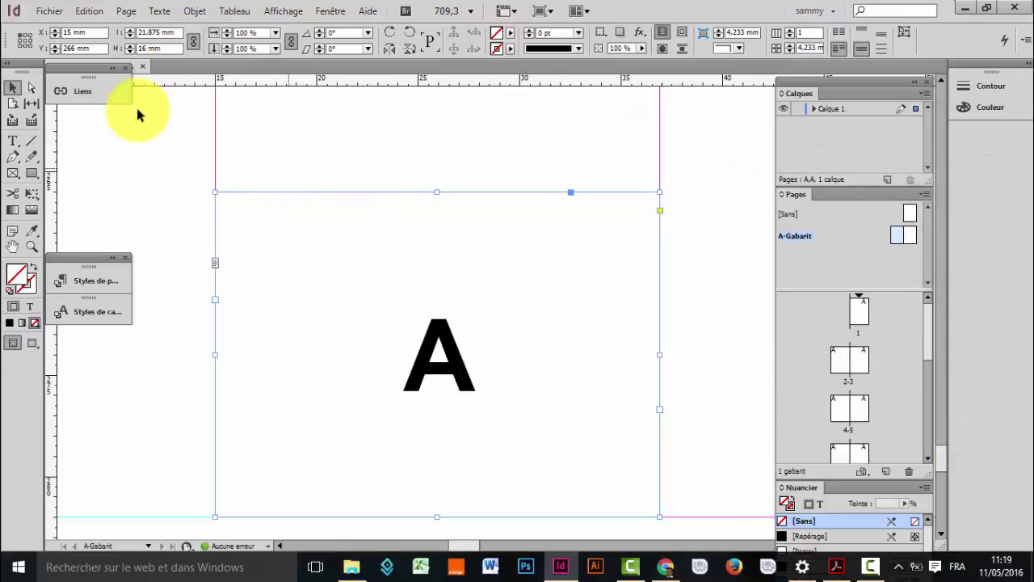
Save the document as MAGAZINE in the EXOS INDESIGN folder inside DONNEES on drive E:
{"action": "left_click", "coordinate": [47, 12]}
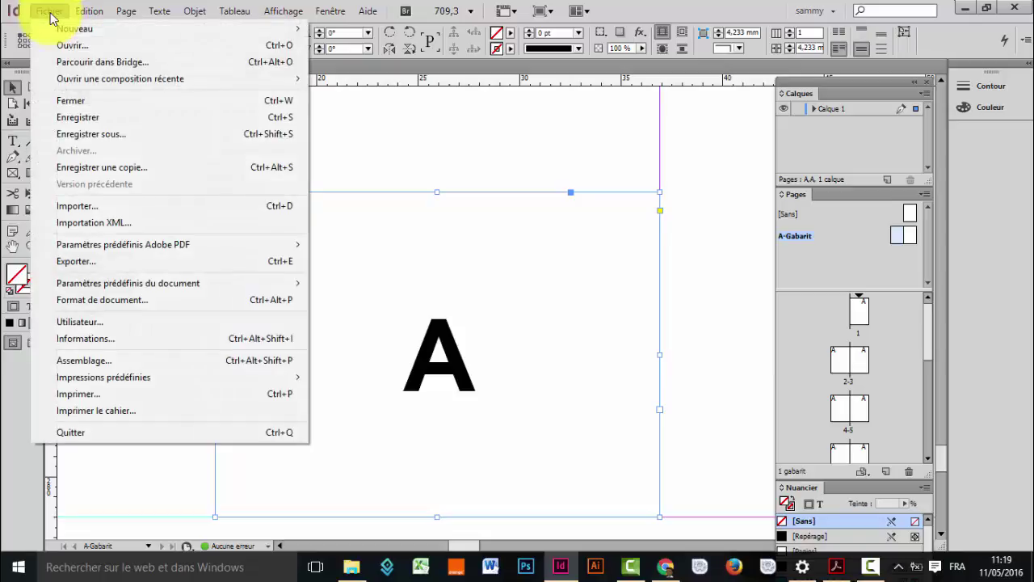
{"action": "left_click", "coordinate": [116, 133]}
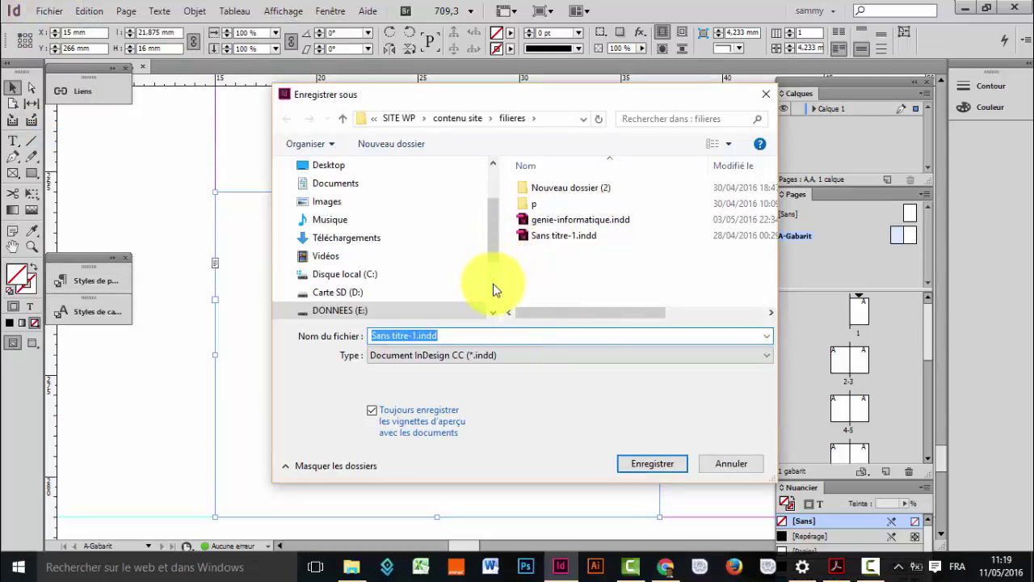
{"action": "left_click", "coordinate": [493, 283]}
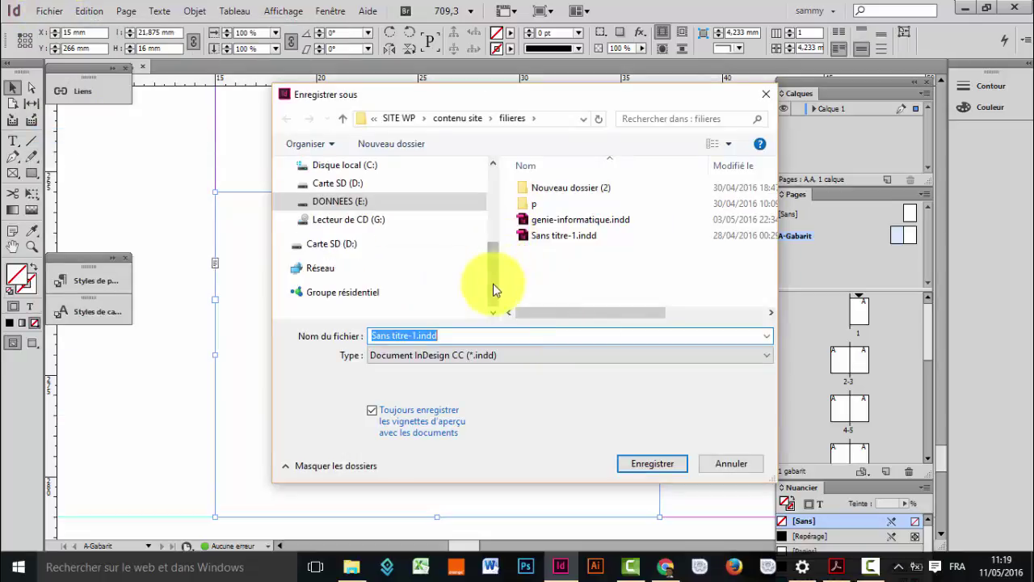
{"action": "left_click", "coordinate": [416, 206]}
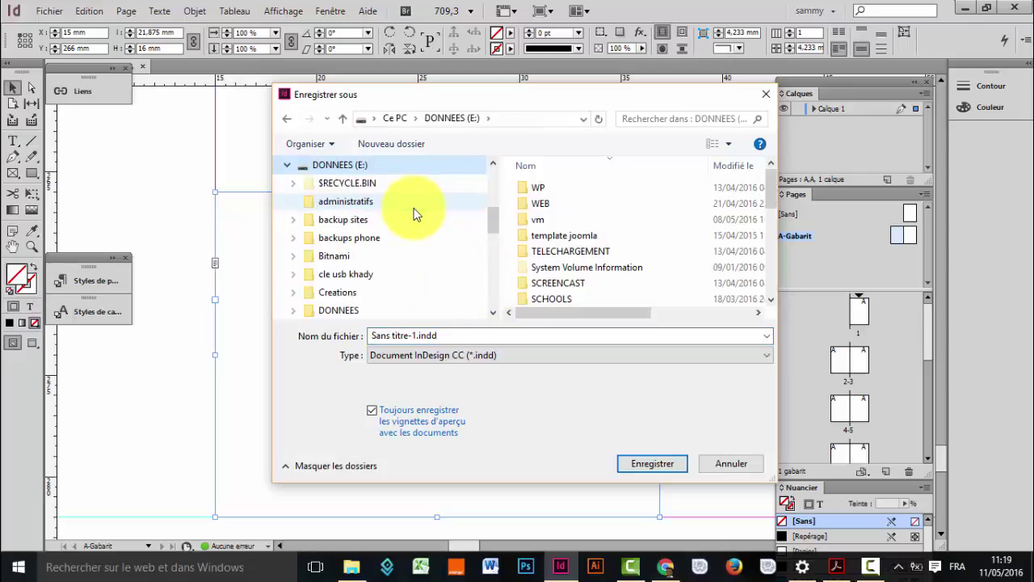
{"action": "left_click", "coordinate": [549, 210]}
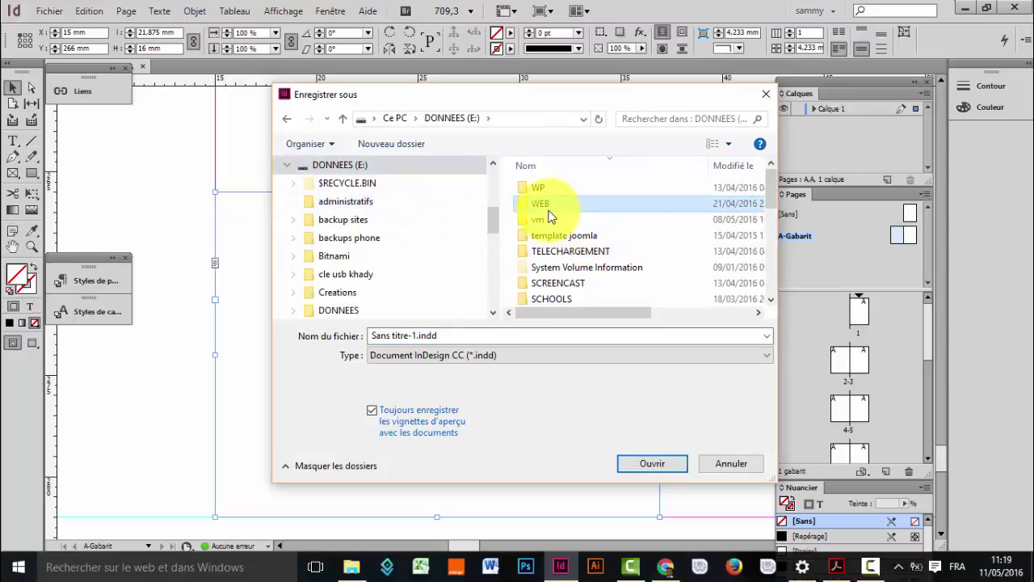
{"action": "scroll", "coordinate": [548, 217], "scroll_direction": "down", "scroll_amount": 10}
{"action": "double_click", "coordinate": [546, 186]}
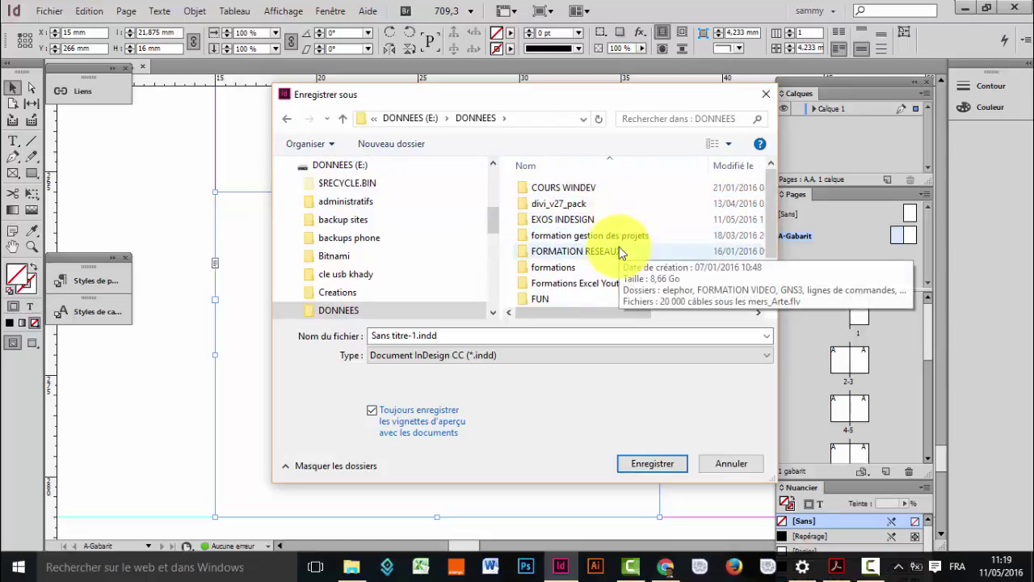
{"action": "double_click", "coordinate": [589, 219]}
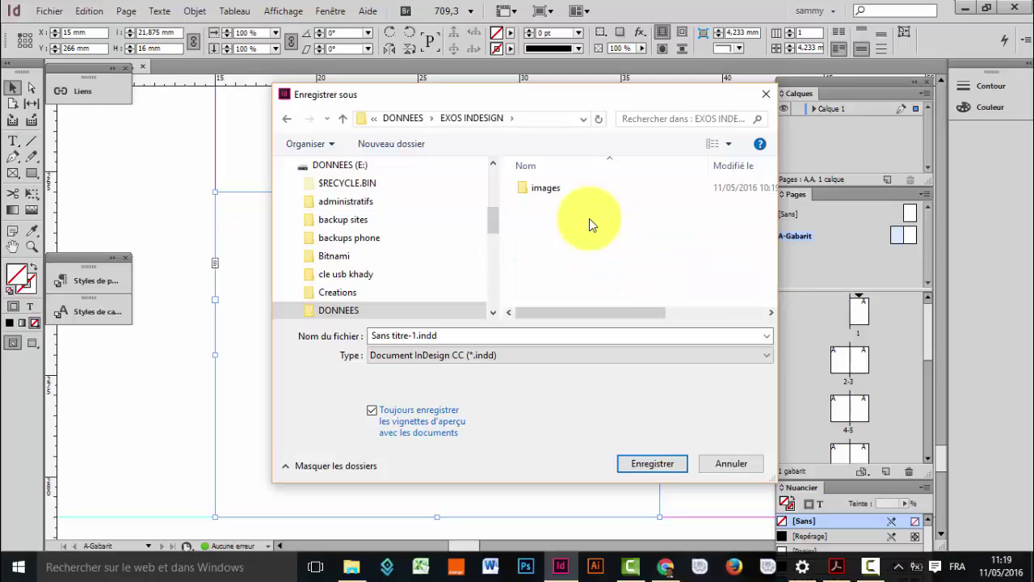
{"action": "left_click", "coordinate": [497, 337]}
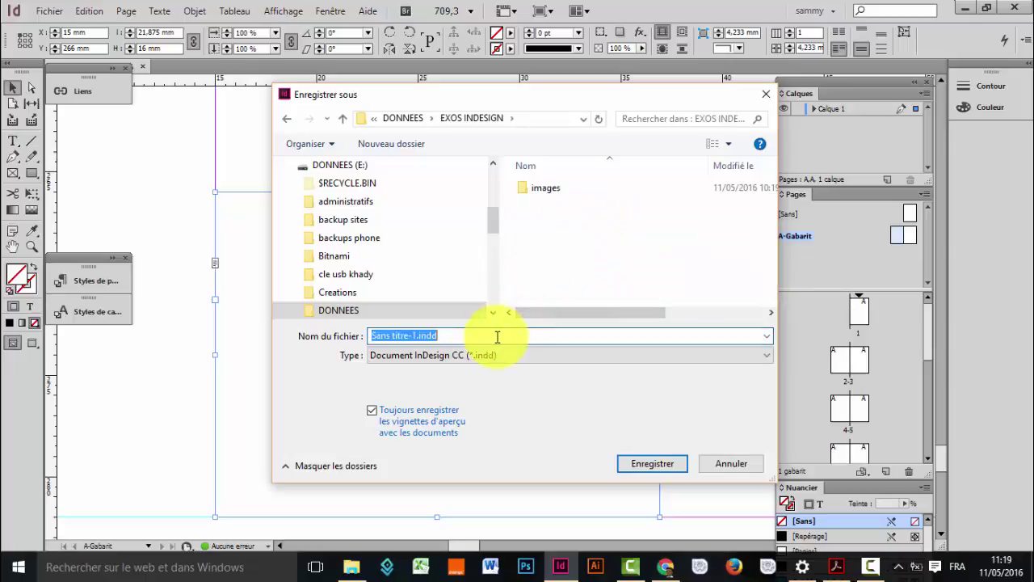
{"action": "type", "text": "MAGAZINE"}
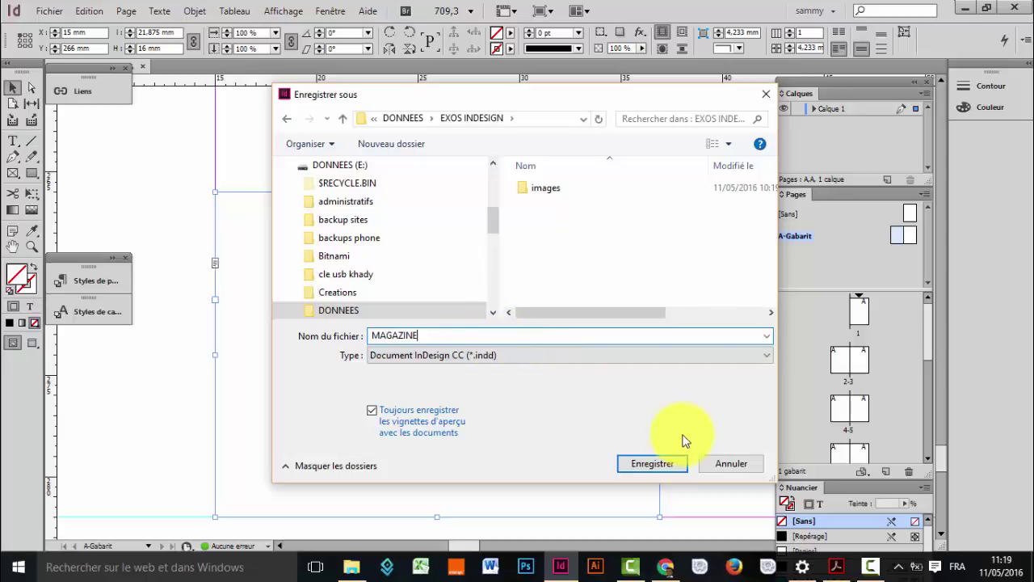
{"action": "left_click", "coordinate": [652, 463]}
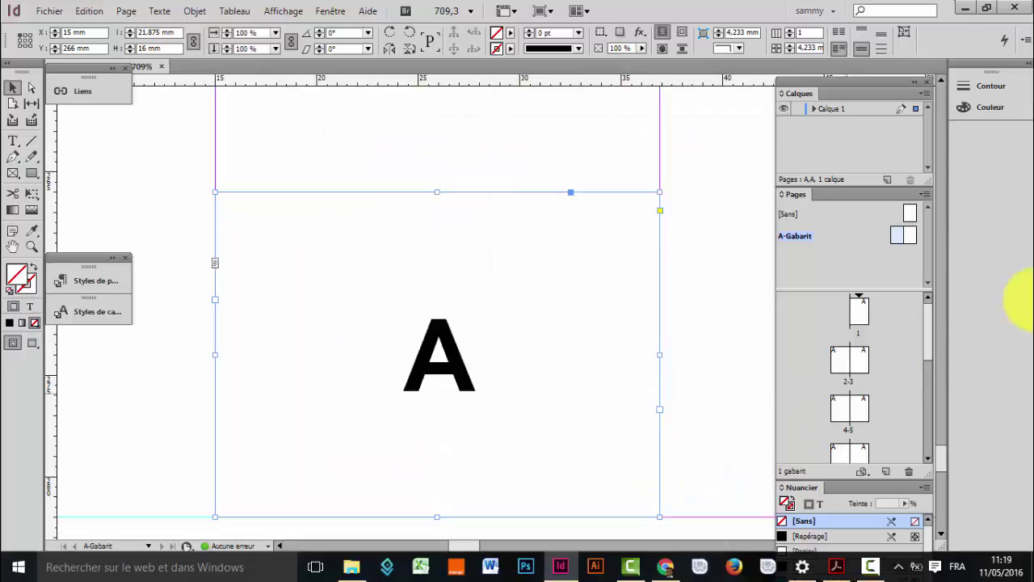
Check the page number area on pages 1, 4, 13 and 12
{"action": "left_click_drag", "start_coordinate": [896, 362], "coordinate": [859, 325]}
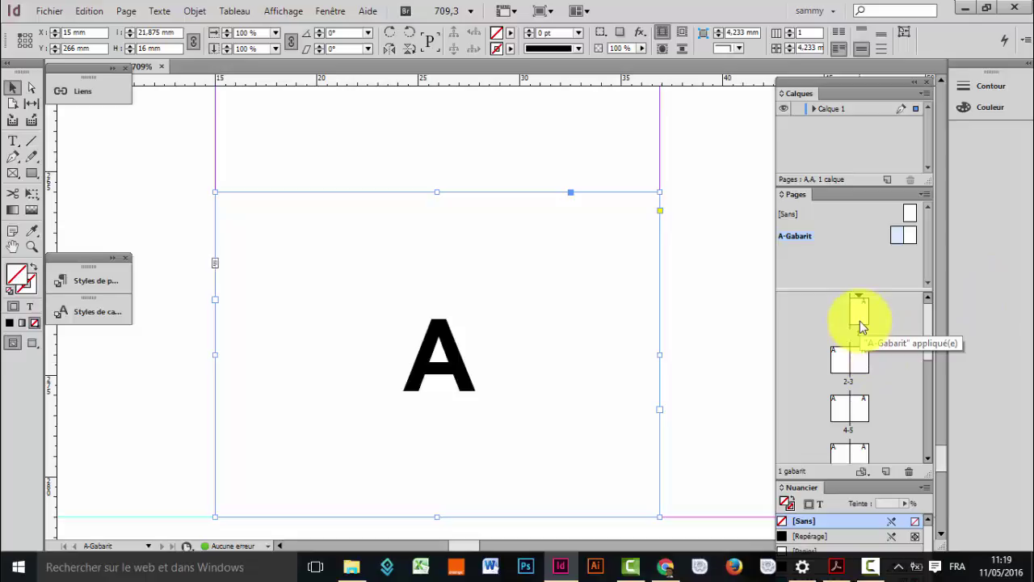
{"action": "double_click", "coordinate": [859, 324]}
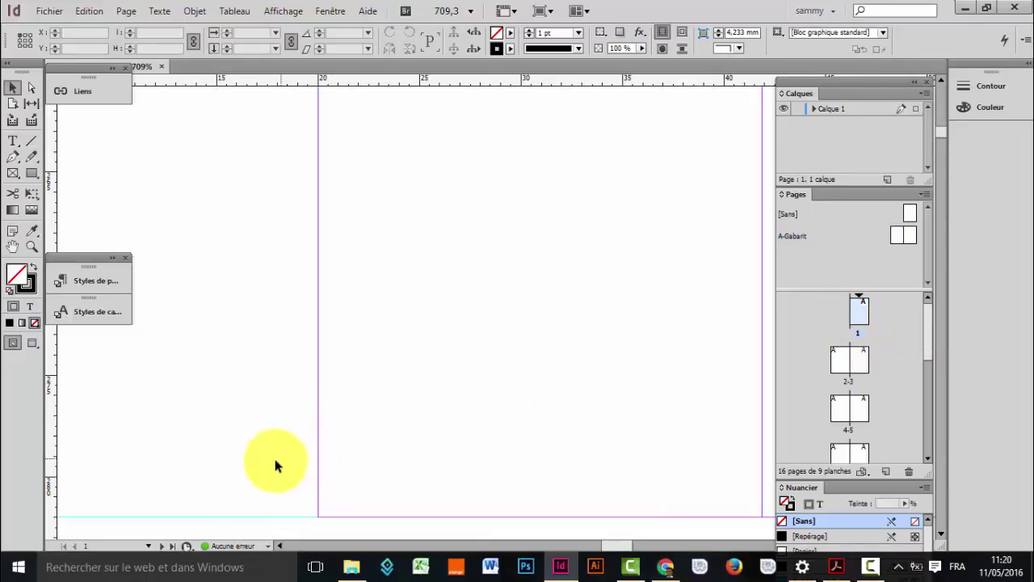
{"action": "left_click", "coordinate": [149, 546]}
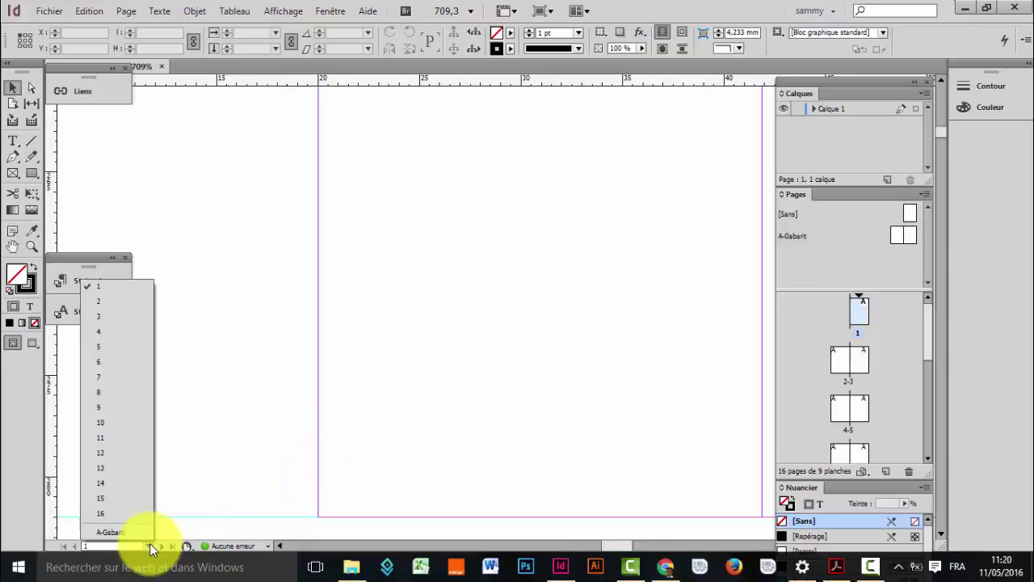
{"action": "left_click", "coordinate": [101, 332]}
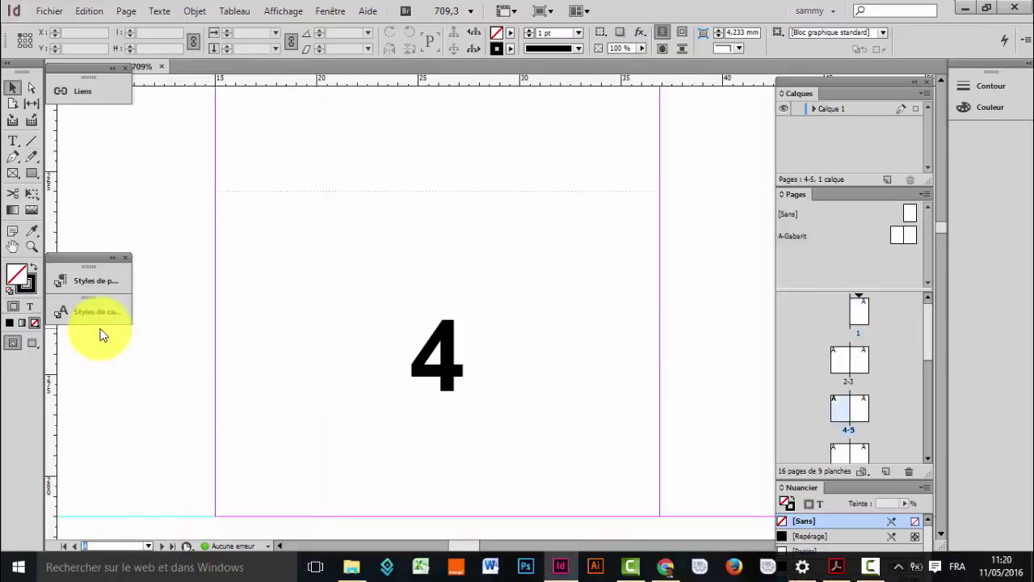
{"action": "left_click", "coordinate": [149, 546]}
{"action": "left_click", "coordinate": [115, 472]}
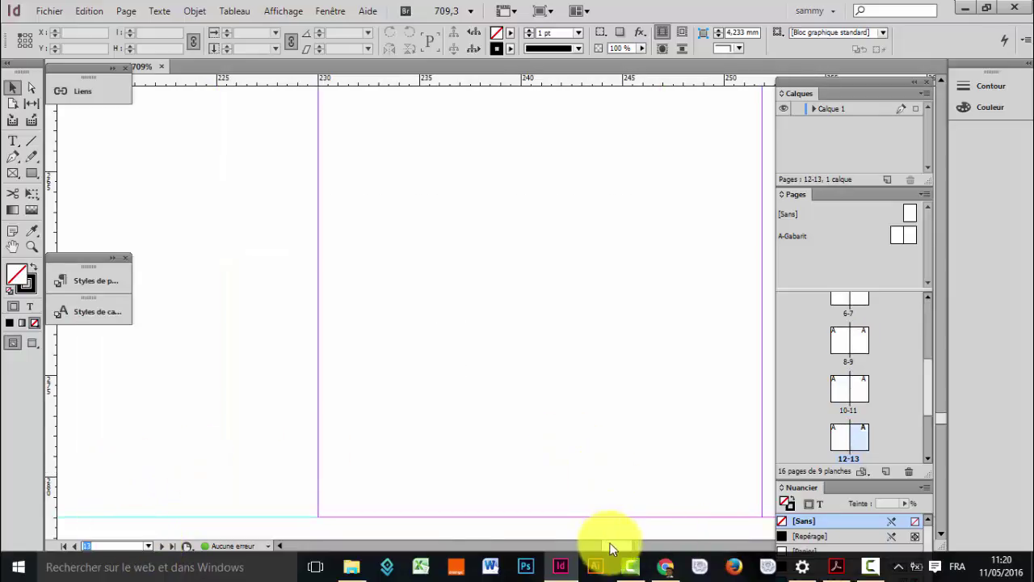
{"action": "left_click_drag", "start_coordinate": [615, 545], "coordinate": [460, 527]}
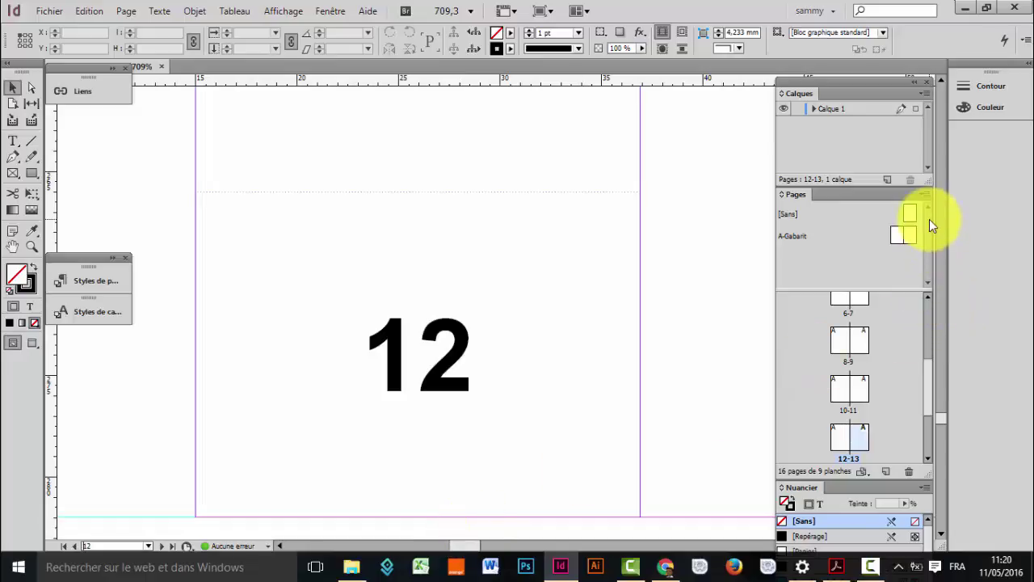
Go back to the A-Gabarit master, fit its whole spread in view and collapse the Calques, Pages and Nuancier panels
{"action": "double_click", "coordinate": [903, 239]}
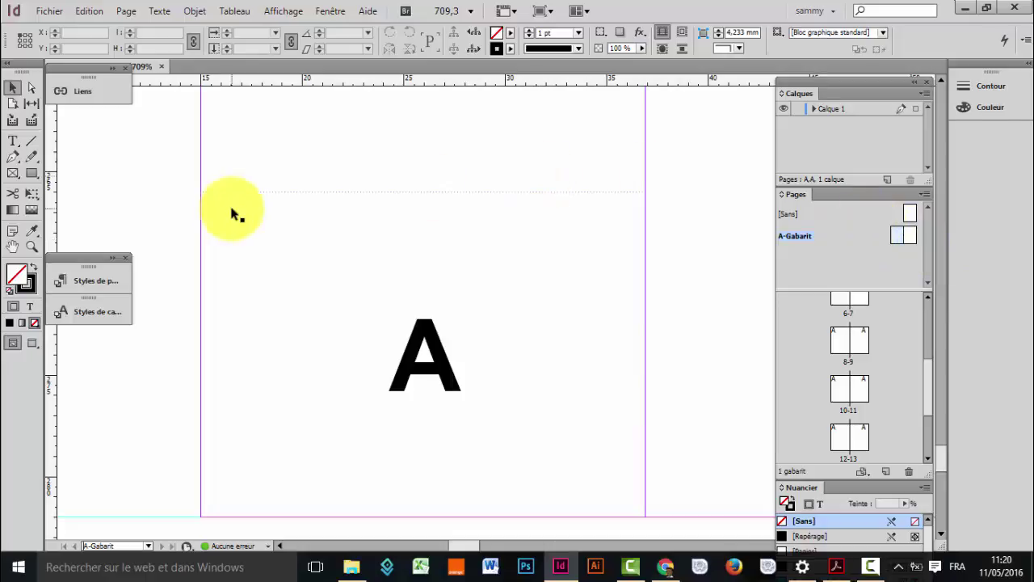
{"action": "left_click", "coordinate": [32, 247]}
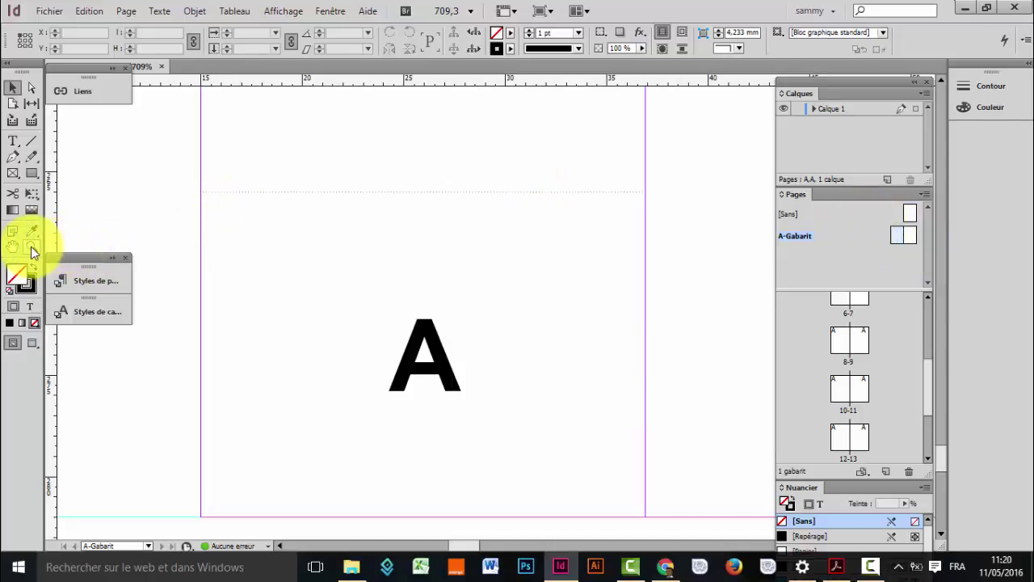
{"action": "left_click", "coordinate": [274, 272]}
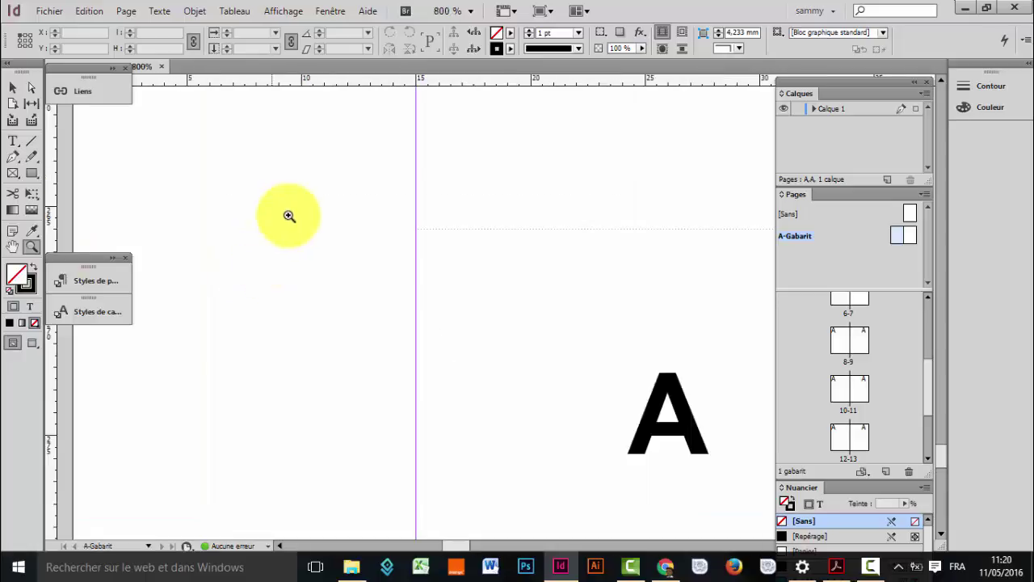
{"action": "left_click", "coordinate": [599, 324], "text": "alt"}
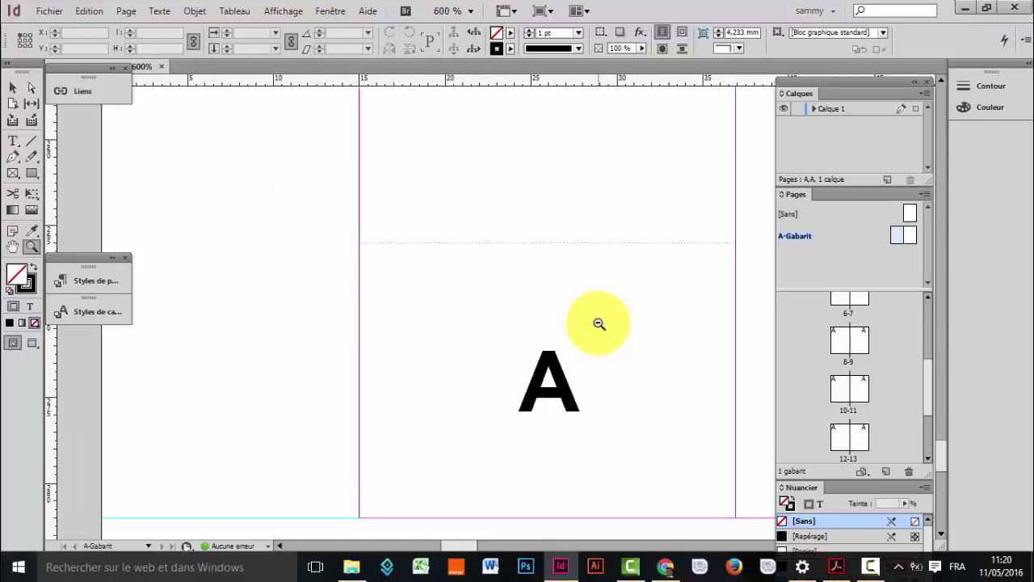
{"action": "left_click", "coordinate": [624, 204], "text": "alt"}
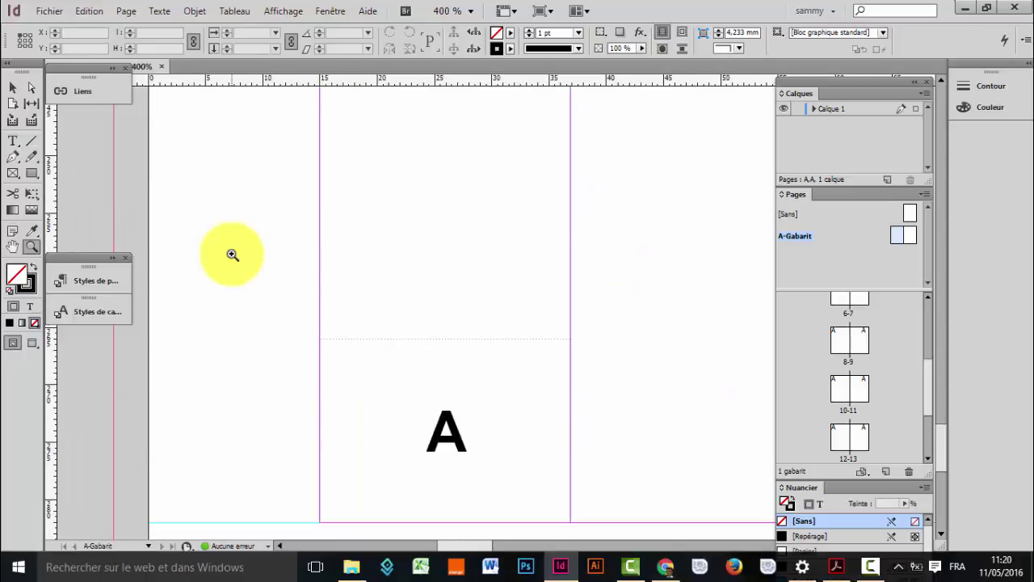
{"action": "double_click", "coordinate": [13, 256]}
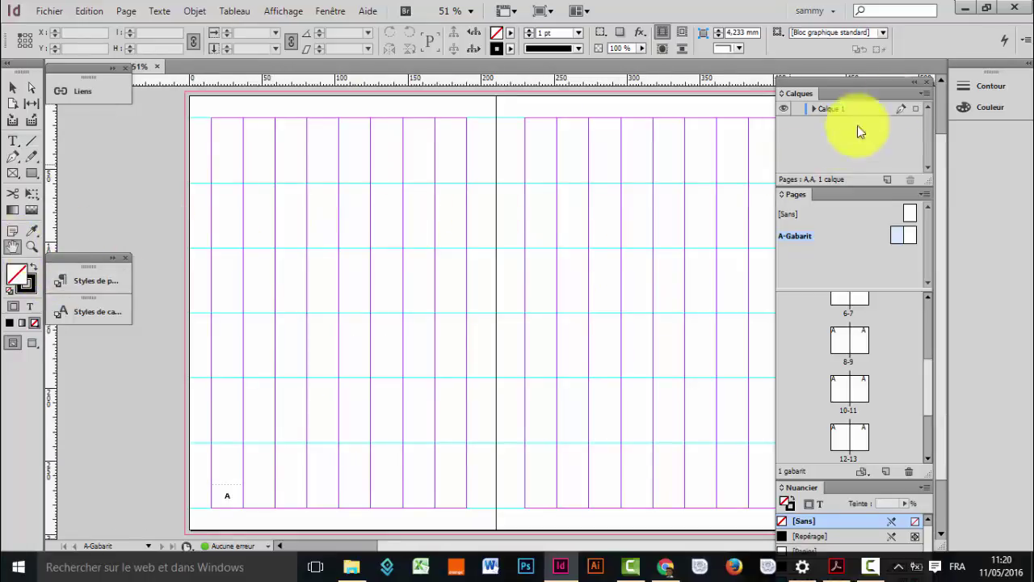
{"action": "double_click", "coordinate": [914, 89]}
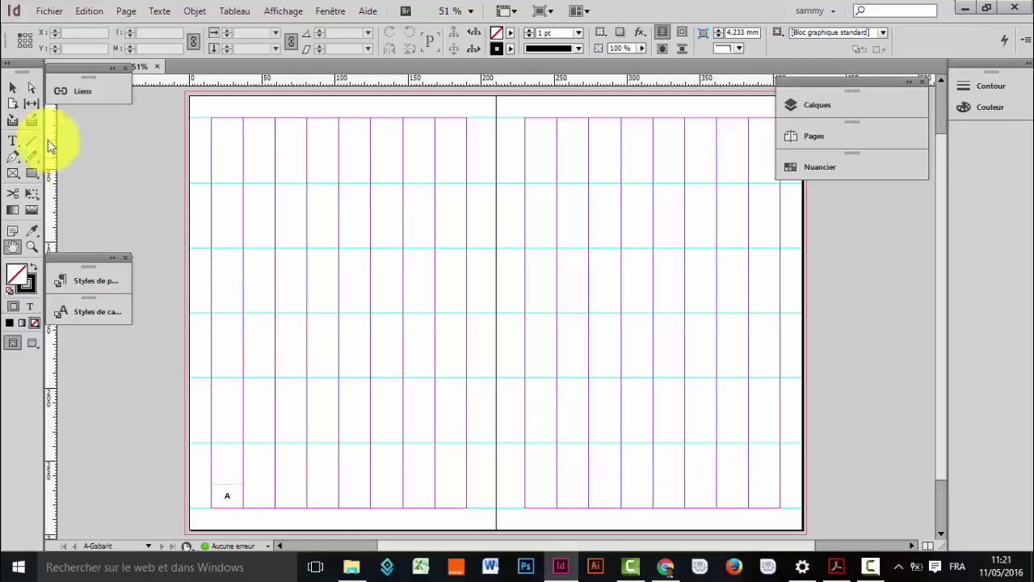
Copy the master's page number frame to the lower outer corner of the right-hand page, at X 383.125 mm and Y 266 mm
{"action": "left_click", "coordinate": [12, 87]}
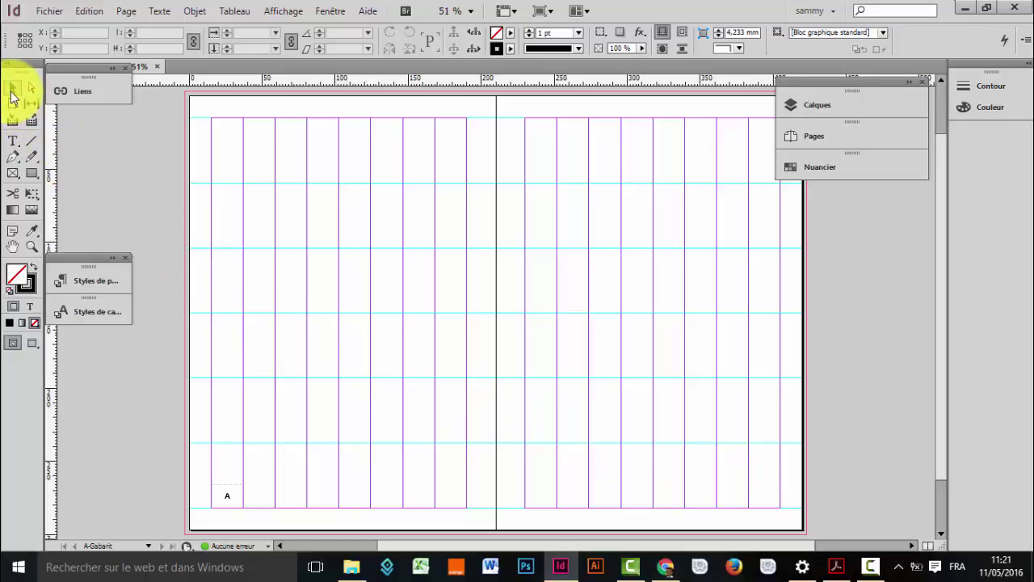
{"action": "left_click", "coordinate": [232, 489]}
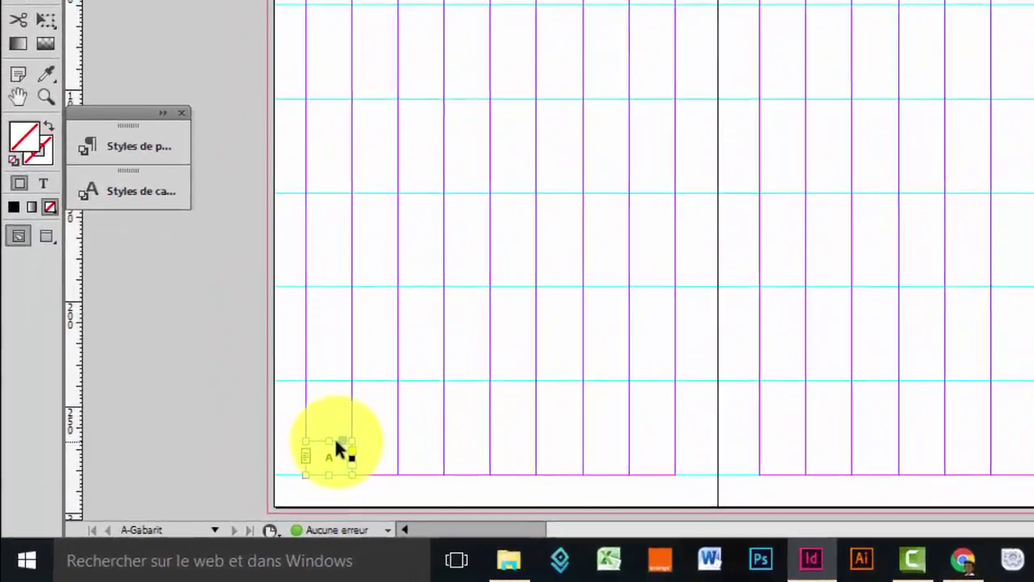
{"action": "left_click_drag", "start_coordinate": [237, 489], "coordinate": [334, 485]}
{"action": "left_click_drag", "start_coordinate": [265, 415], "coordinate": [892, 422]}
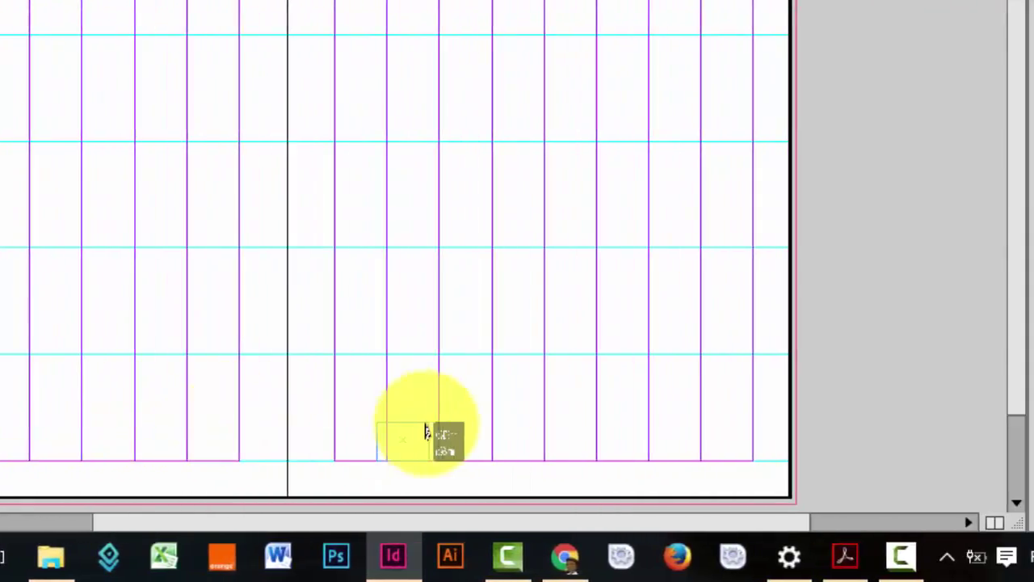
{"action": "left_click_drag", "start_coordinate": [646, 422], "coordinate": [732, 436]}
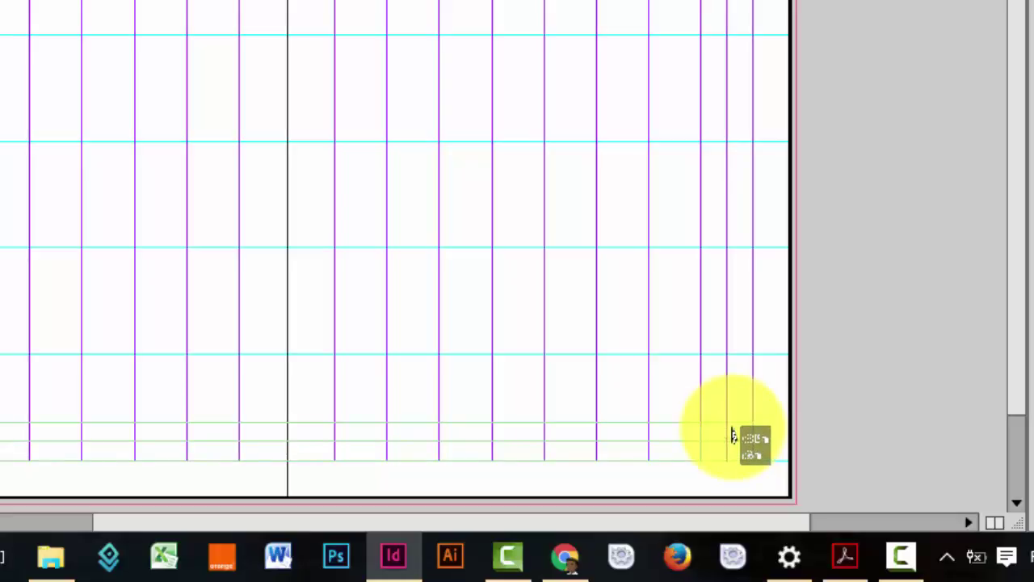
{"action": "left_click_drag", "start_coordinate": [732, 436], "coordinate": [731, 436]}
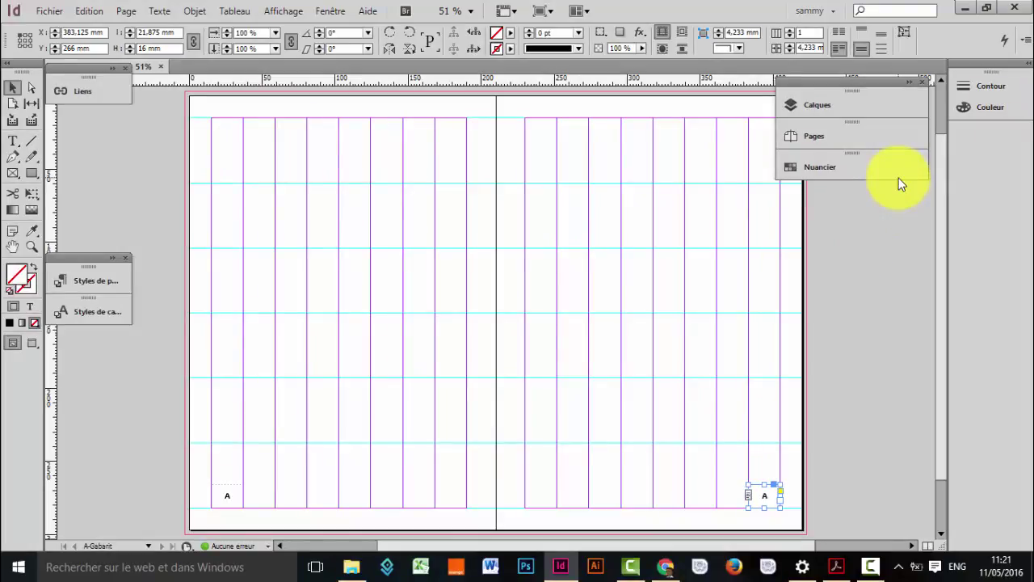
Examine the page number on page 3 up close
{"action": "left_click", "coordinate": [841, 135]}
{"action": "left_click_drag", "start_coordinate": [745, 166], "coordinate": [716, 300]}
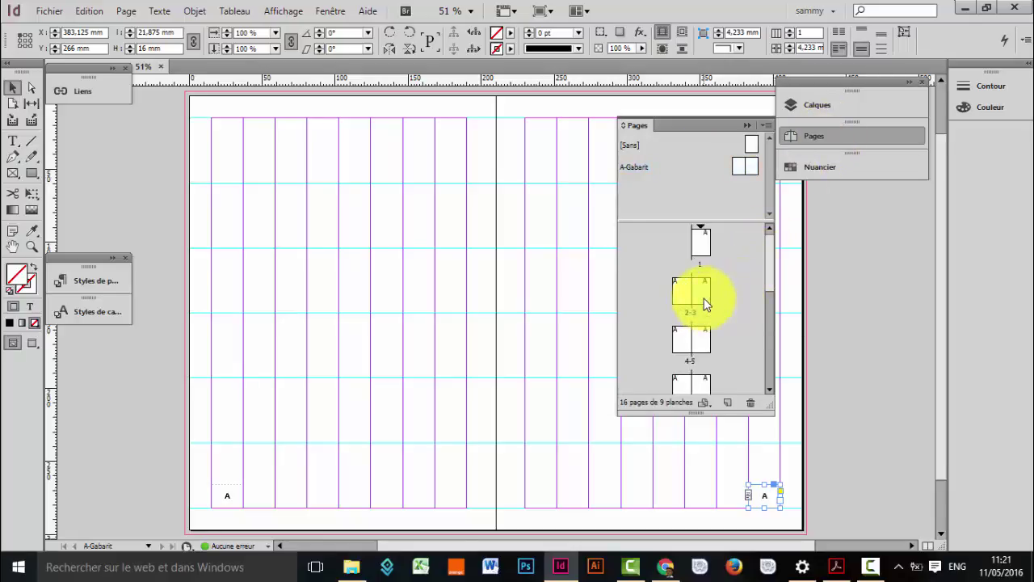
{"action": "double_click", "coordinate": [704, 298]}
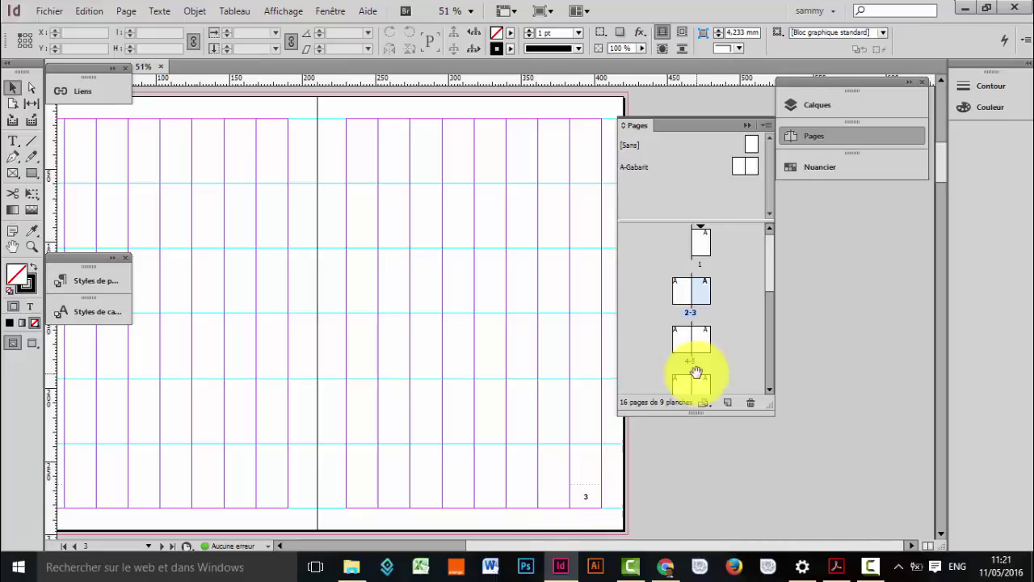
{"action": "left_click", "coordinate": [30, 246]}
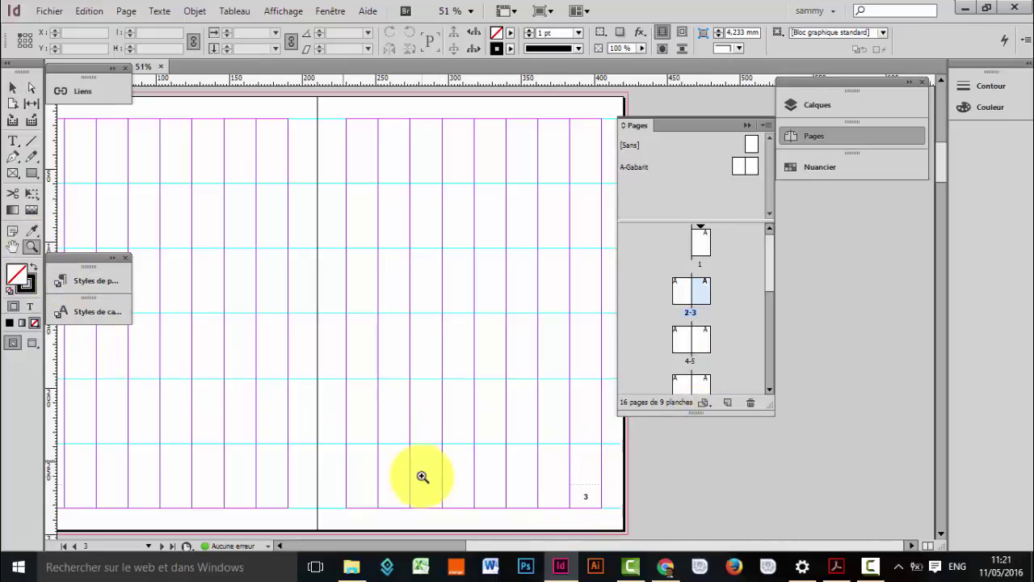
{"action": "left_click_drag", "start_coordinate": [556, 474], "coordinate": [614, 514]}
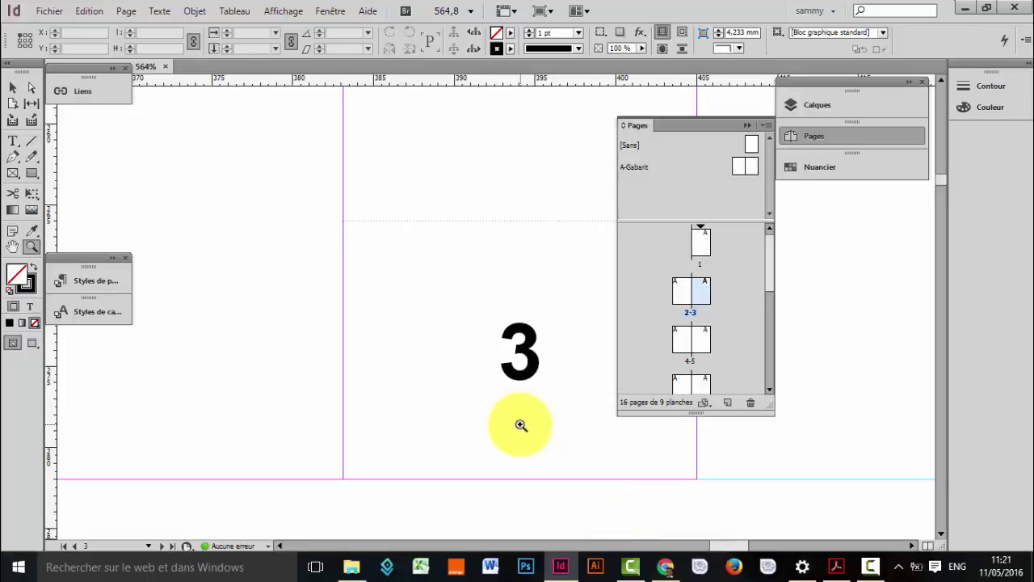
Check the numbering requirement in the exercise PDF, return to InDesign and start a new section at page 3 with page numbering from 10
{"action": "left_click", "coordinate": [837, 570]}
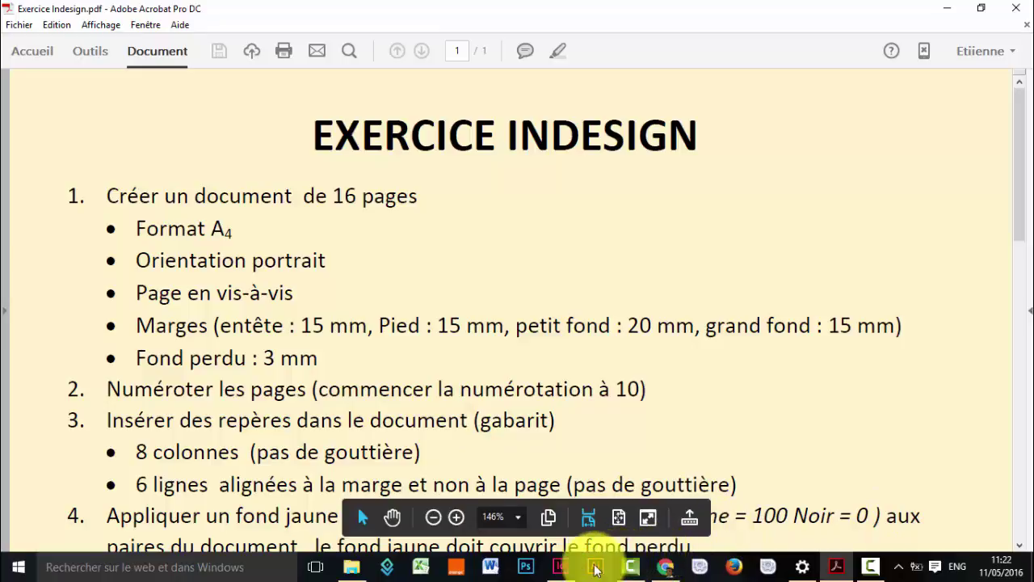
{"action": "left_click", "coordinate": [562, 569]}
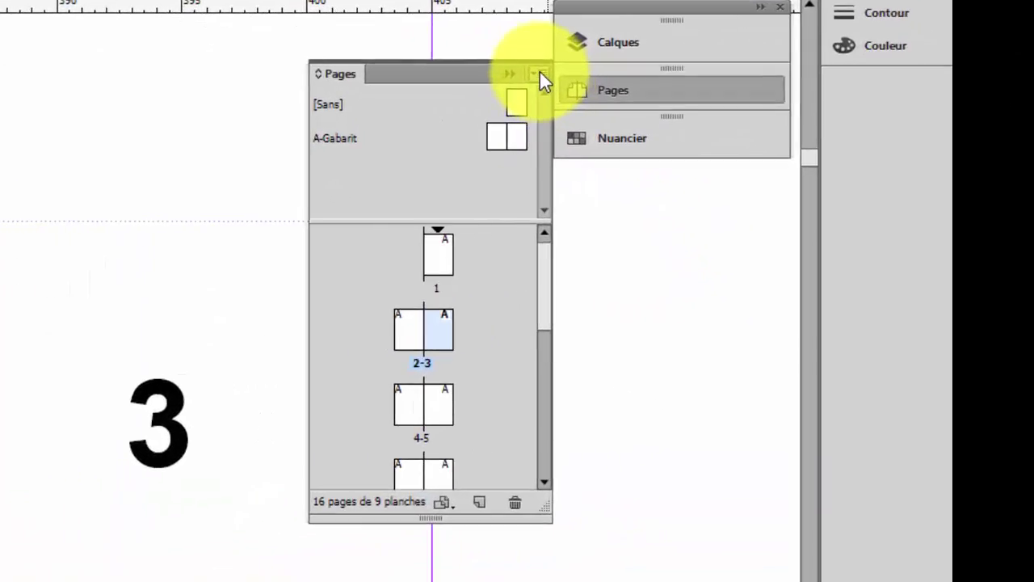
{"action": "left_click", "coordinate": [539, 72]}
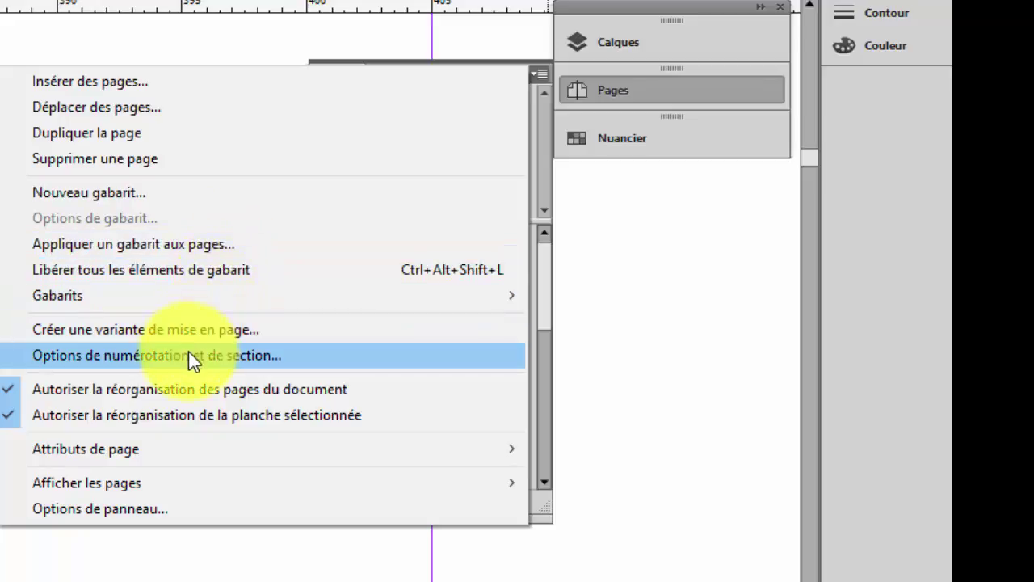
{"action": "left_click", "coordinate": [130, 357]}
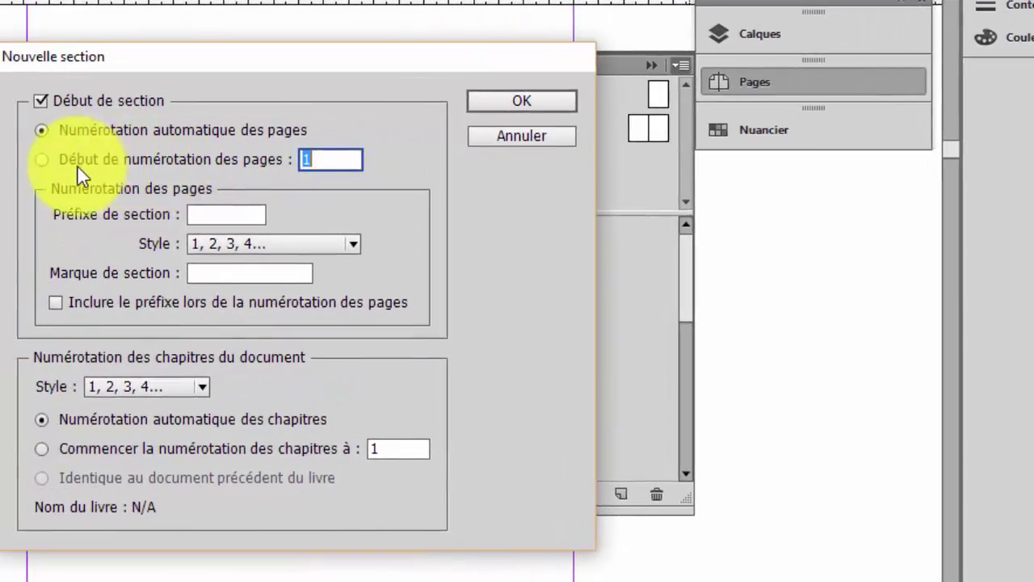
{"action": "left_click", "coordinate": [0, 173]}
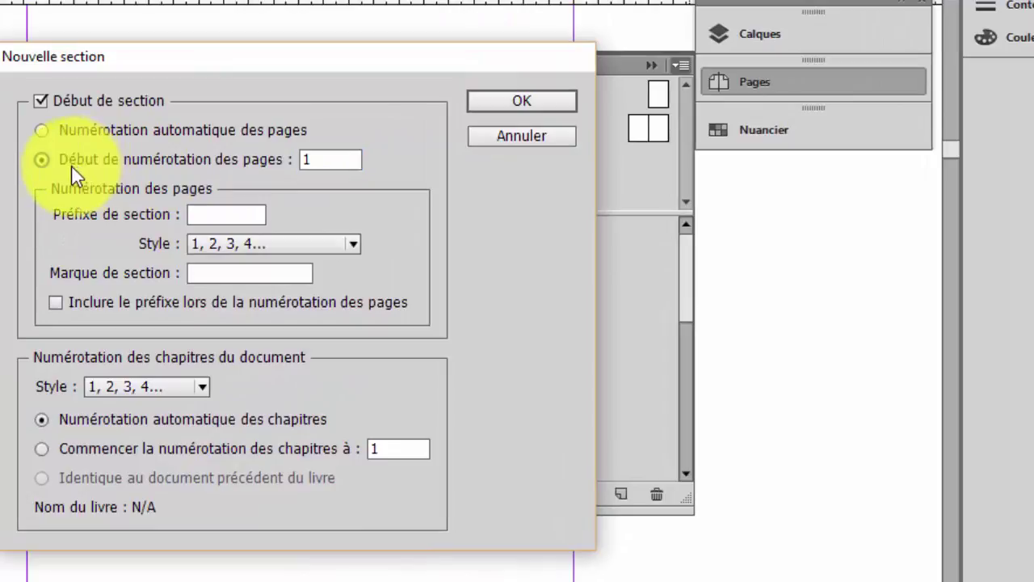
{"action": "double_click", "coordinate": [327, 159]}
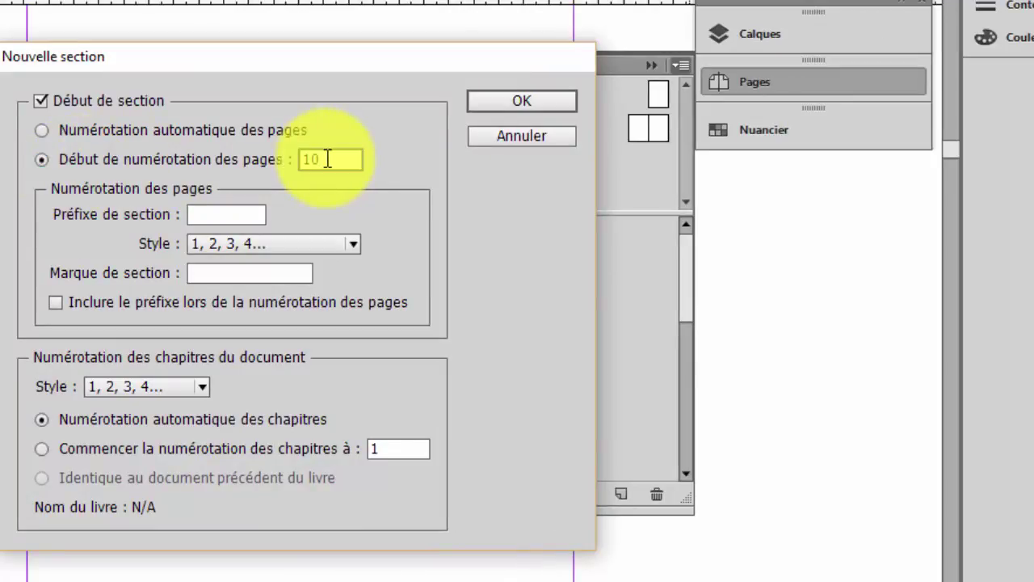
{"action": "type", "text": "10"}
{"action": "left_click", "coordinate": [534, 97]}
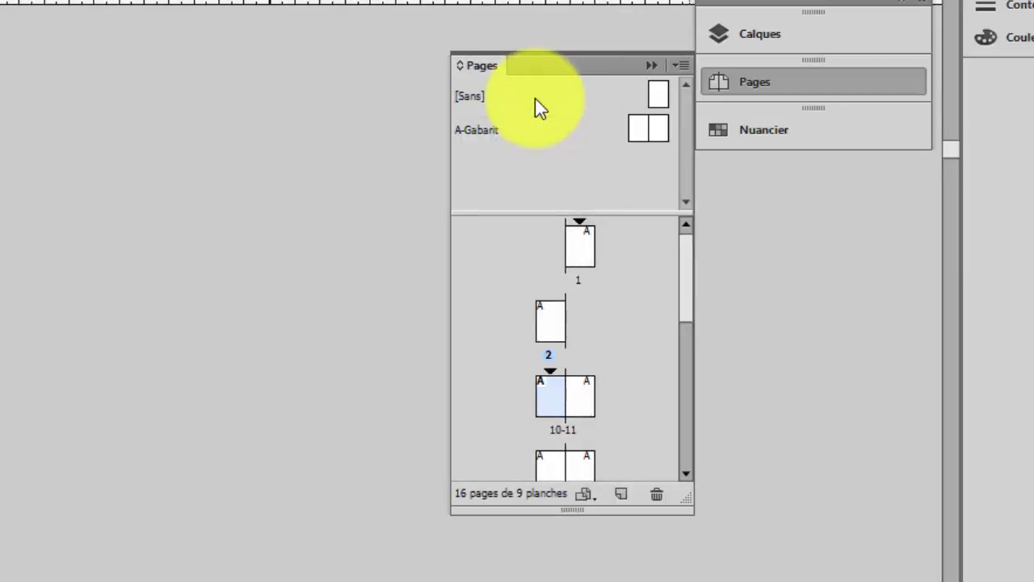
Check the page numbers printed on page 1 and on the 10-11 spread
{"action": "left_click_drag", "start_coordinate": [648, 255], "coordinate": [588, 273]}
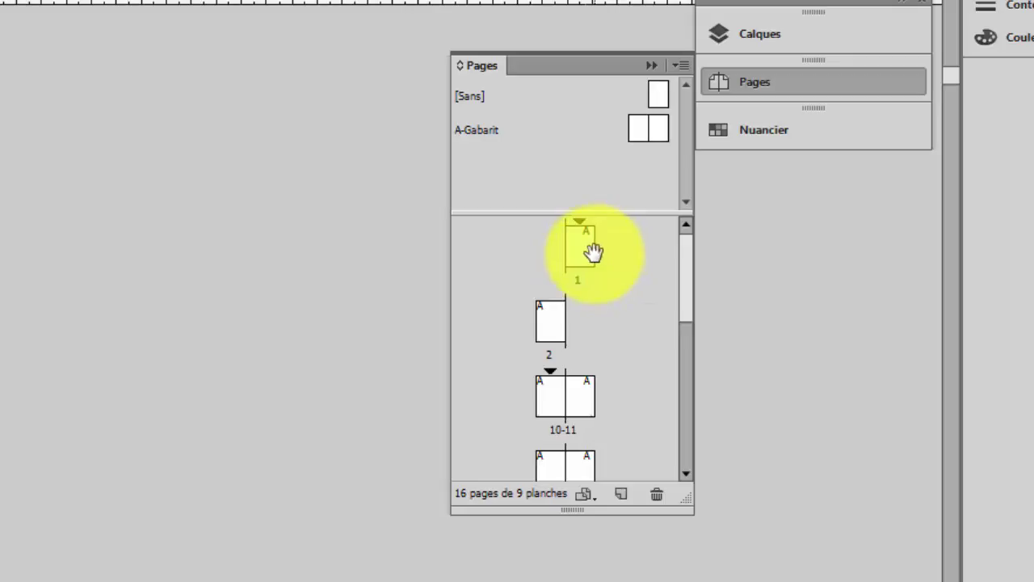
{"action": "double_click", "coordinate": [593, 260]}
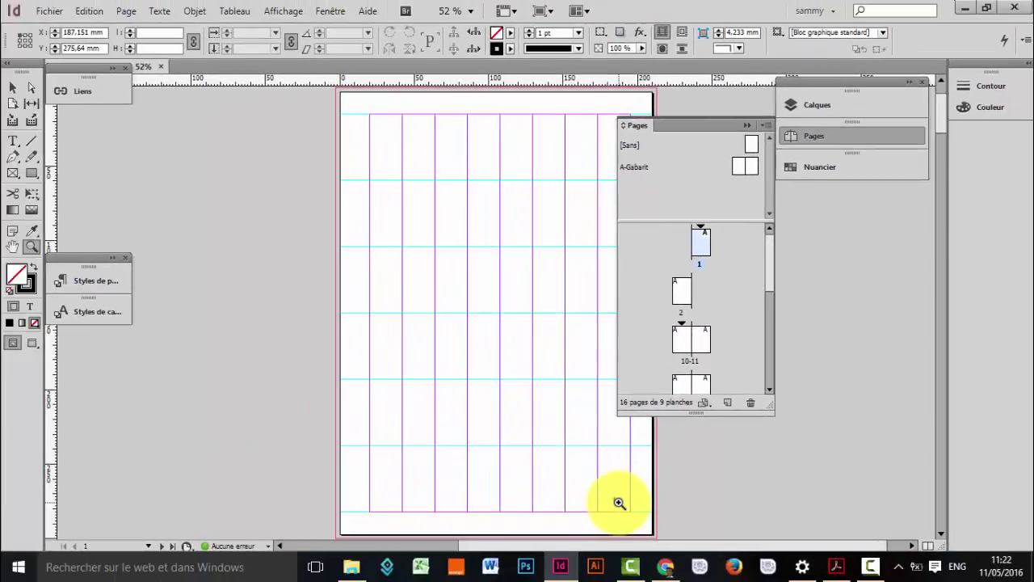
{"action": "left_click", "coordinate": [453, 581]}
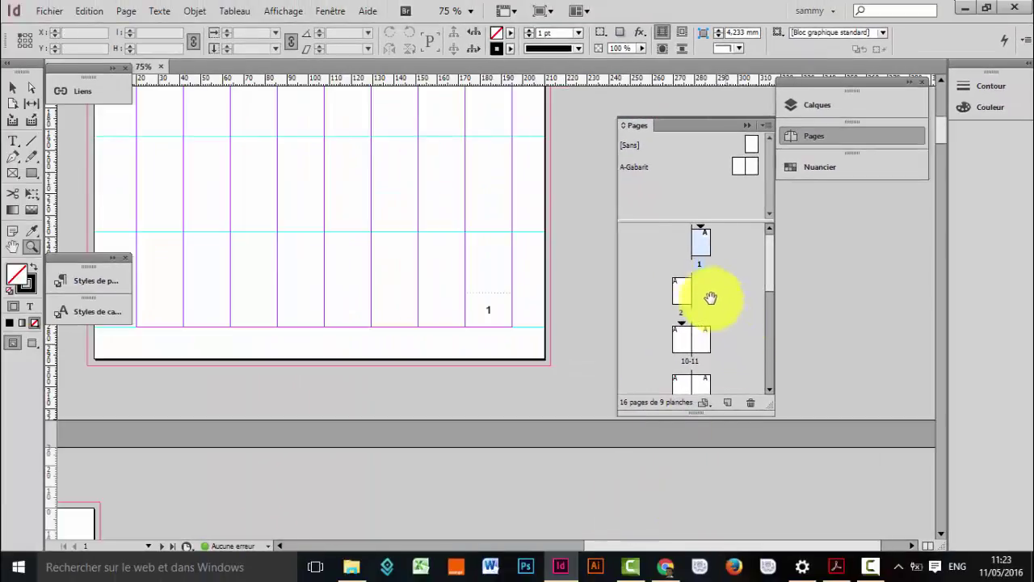
{"action": "left_click_drag", "start_coordinate": [688, 295], "coordinate": [686, 343]}
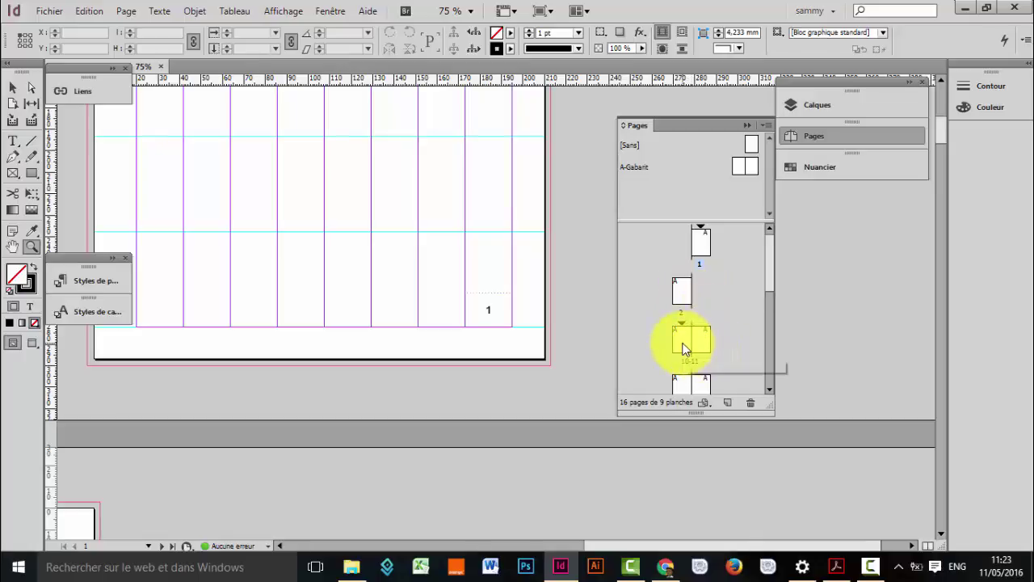
{"action": "double_click", "coordinate": [683, 347]}
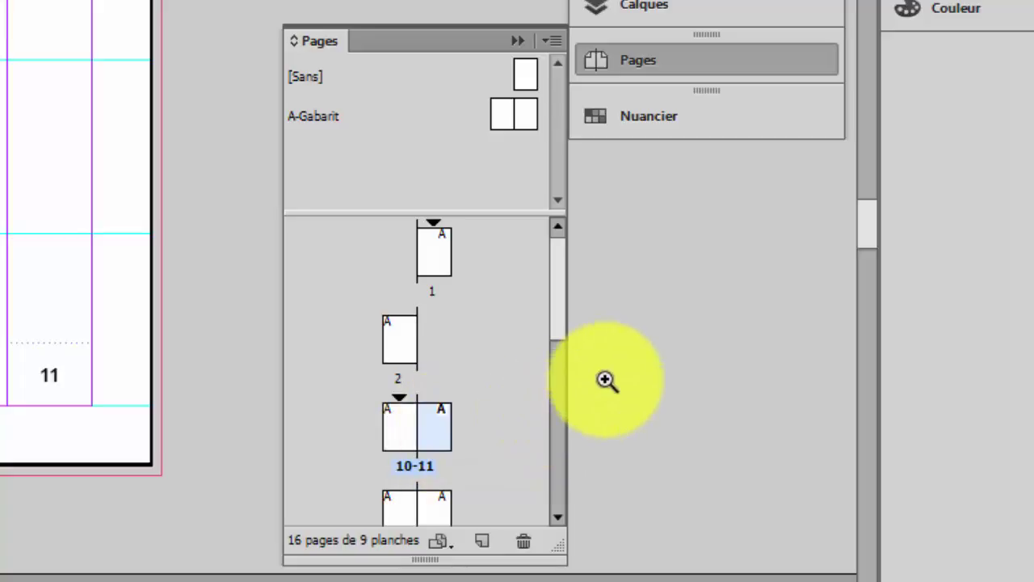
Set the numbering of the section beginning on page 1 to start at 10, accepting duplicate folios
{"action": "double_click", "coordinate": [434, 262]}
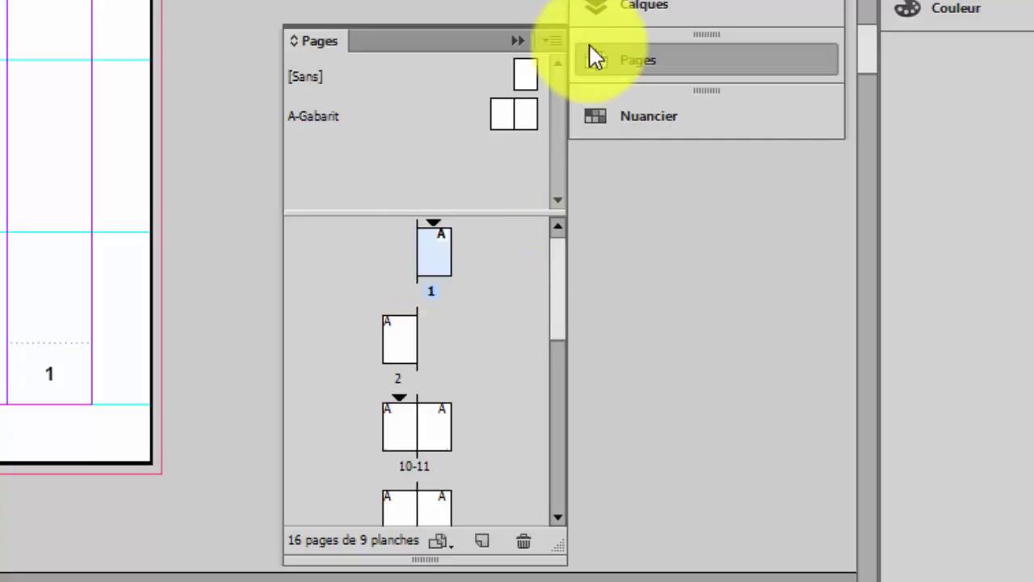
{"action": "left_click", "coordinate": [559, 43]}
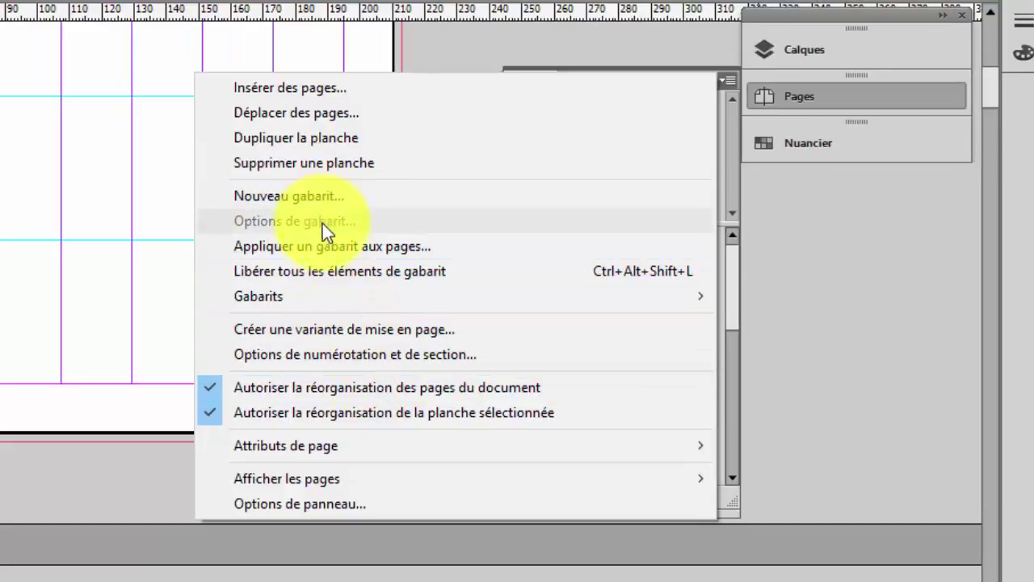
{"action": "left_click", "coordinate": [332, 353]}
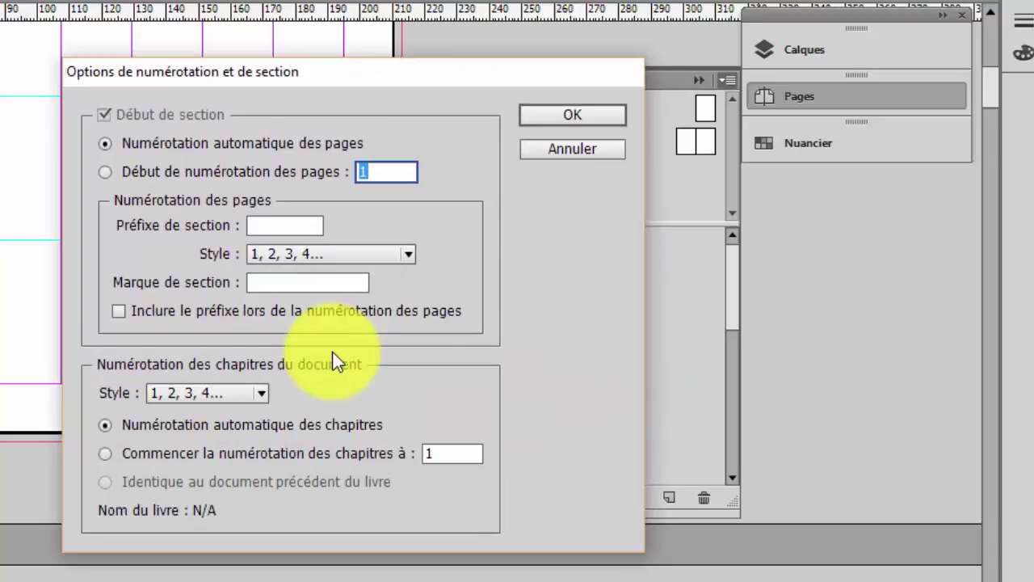
{"action": "left_click", "coordinate": [181, 169]}
{"action": "left_click", "coordinate": [380, 170]}
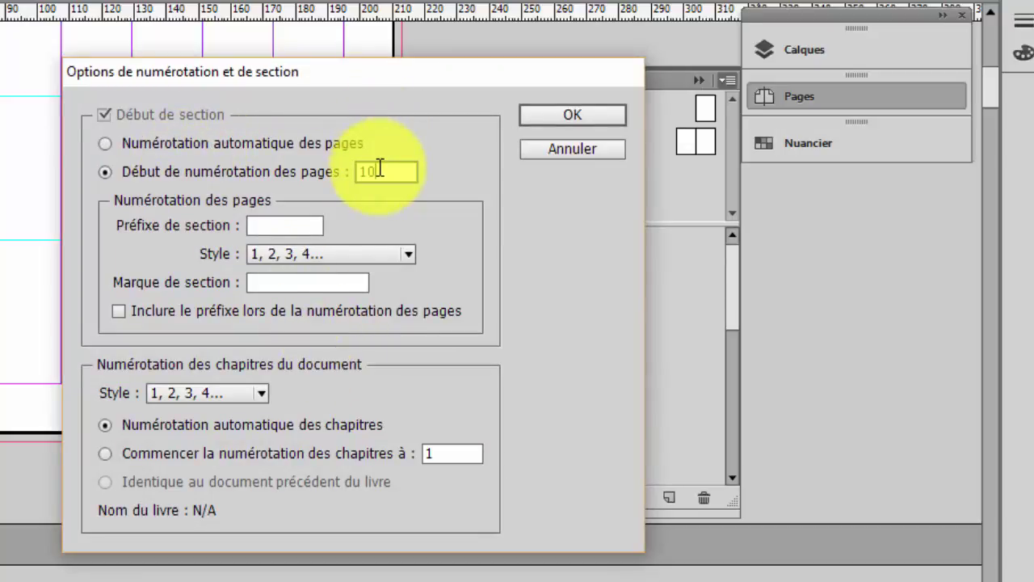
{"action": "type", "text": "0"}
{"action": "left_click", "coordinate": [540, 122]}
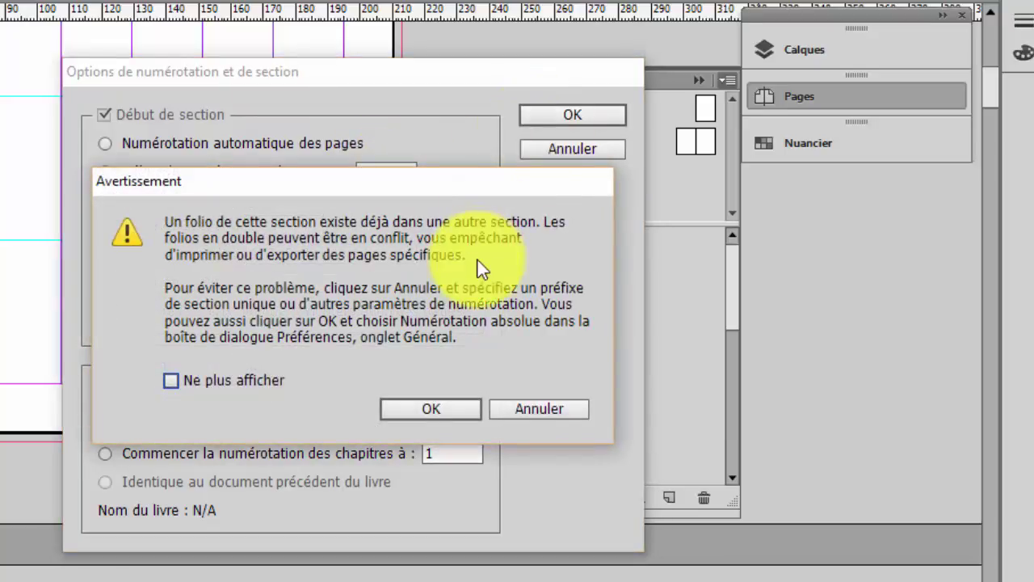
{"action": "left_click", "coordinate": [461, 406]}
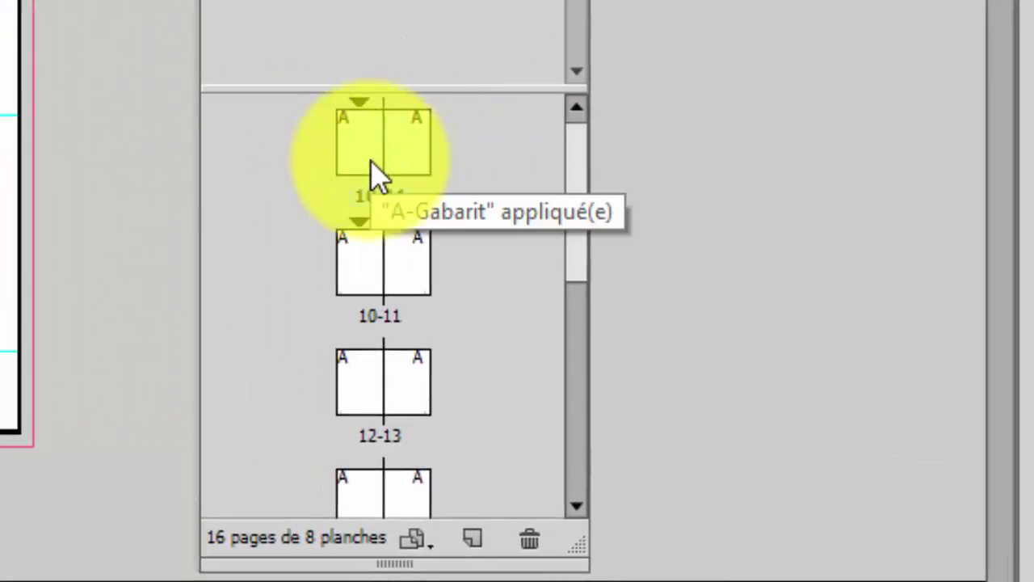
Examine the A-Gabarit master and both pages of the document's first spread
{"action": "left_click", "coordinate": [376, 295]}
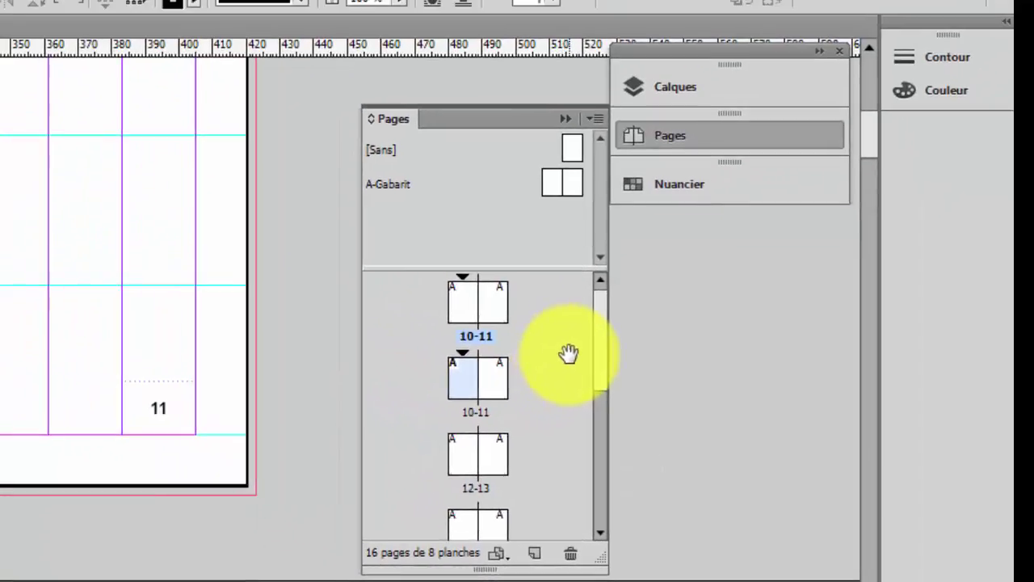
{"action": "left_click", "coordinate": [560, 192]}
{"action": "double_click", "coordinate": [557, 187]}
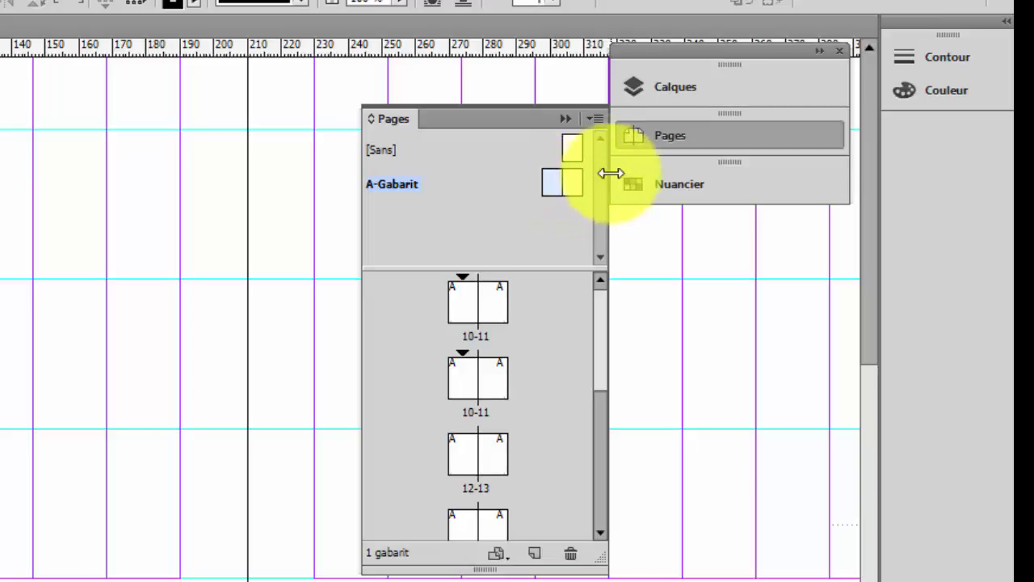
{"action": "left_click", "coordinate": [598, 119]}
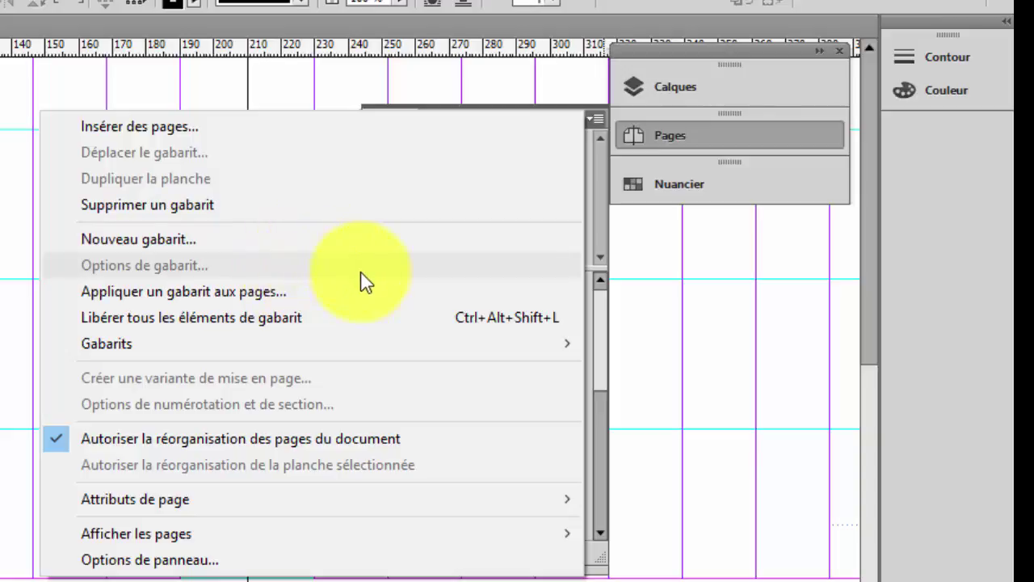
{"action": "left_click", "coordinate": [667, 330]}
{"action": "double_click", "coordinate": [485, 307]}
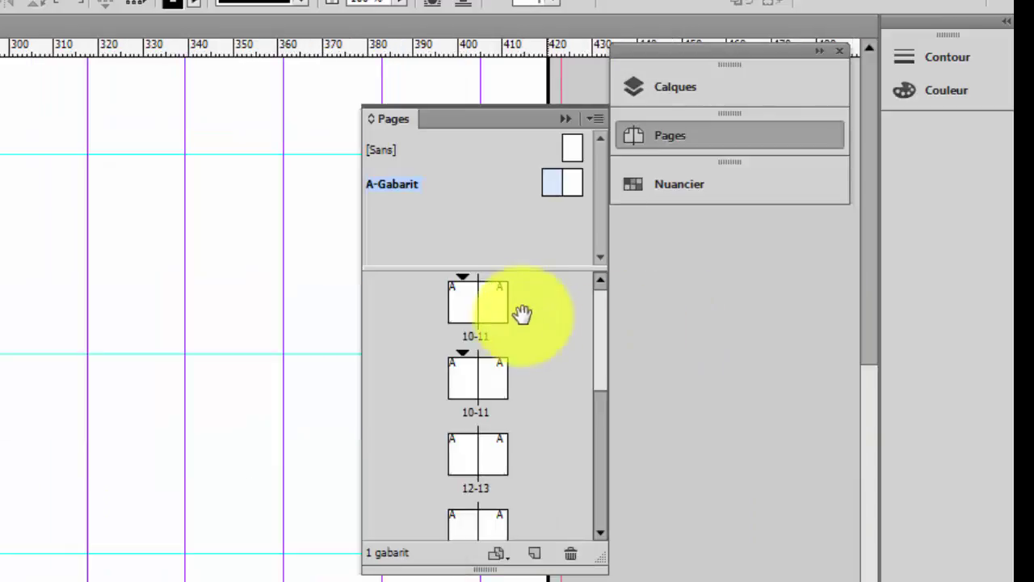
{"action": "double_click", "coordinate": [468, 313]}
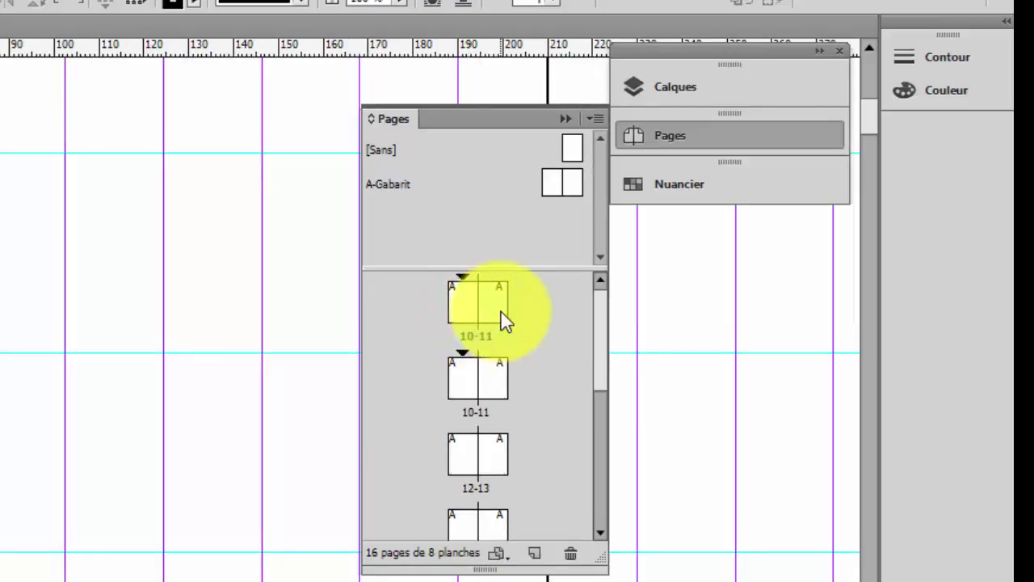
{"action": "left_click", "coordinate": [502, 324]}
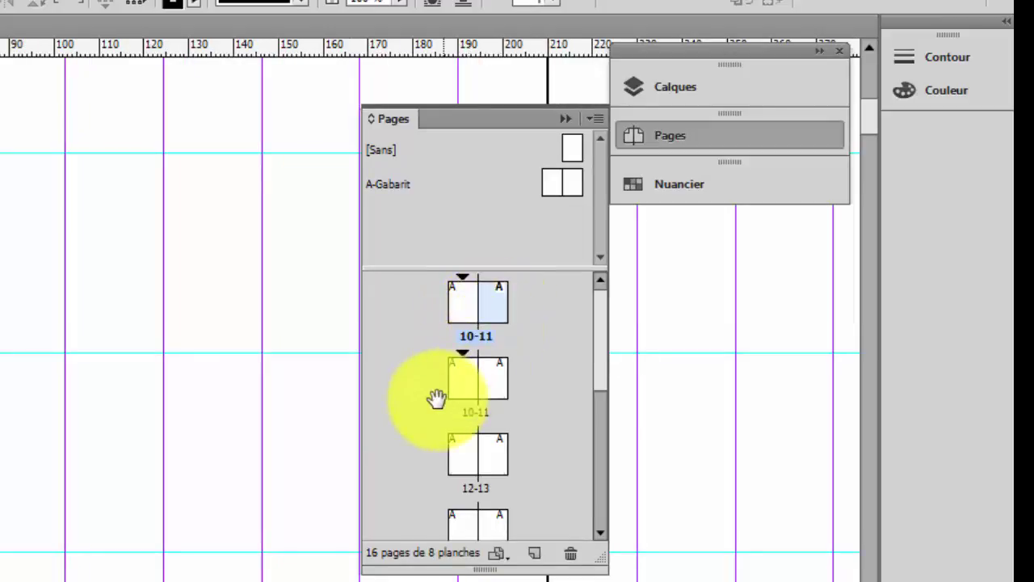
Set the section starting at the second 10-11 spread to automatic page numbering, accepting duplicate folios
{"action": "left_click", "coordinate": [462, 404]}
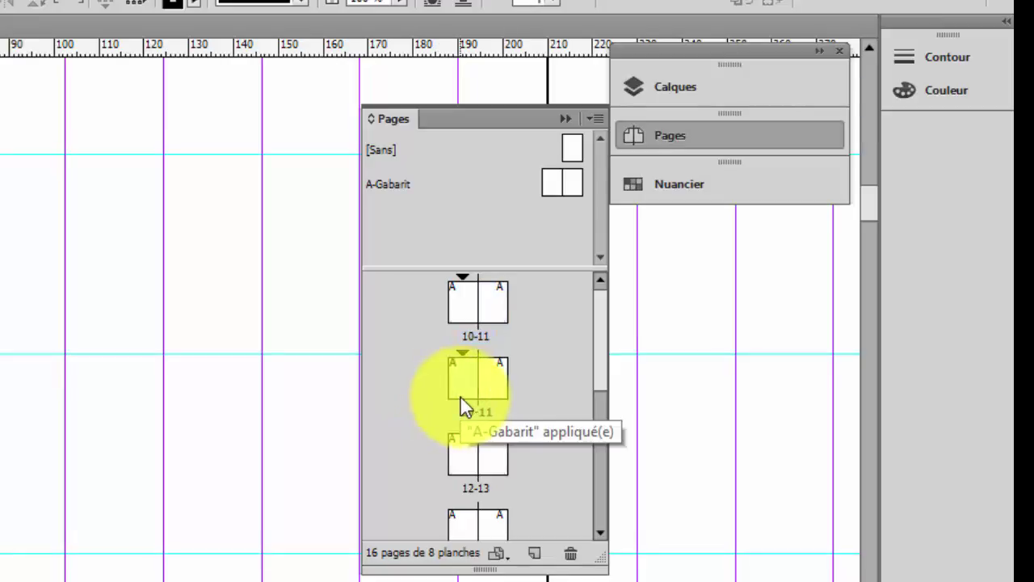
{"action": "left_click", "coordinate": [462, 404]}
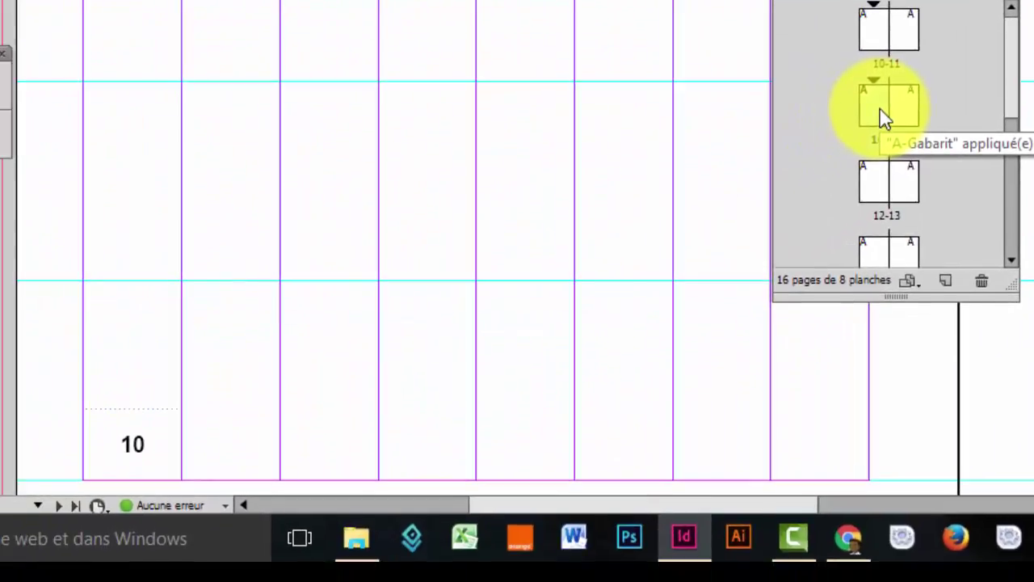
{"action": "right_click", "coordinate": [883, 117]}
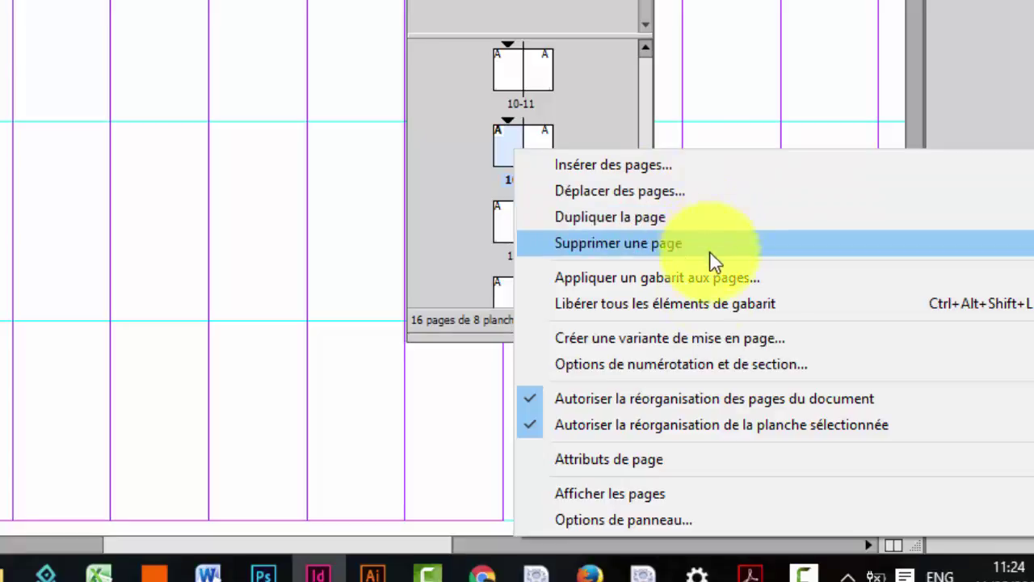
{"action": "left_click", "coordinate": [704, 363]}
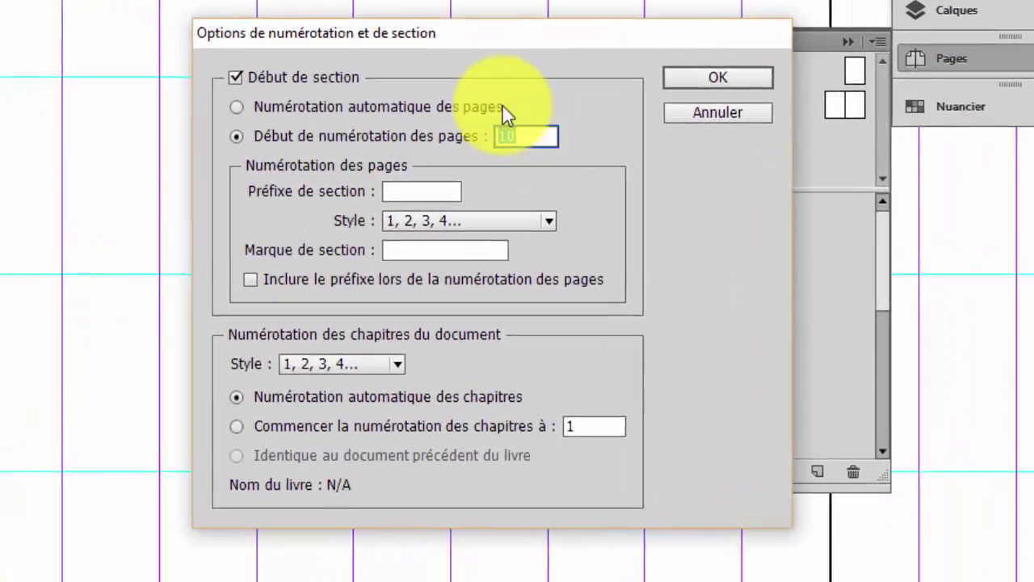
{"action": "left_click", "coordinate": [372, 122]}
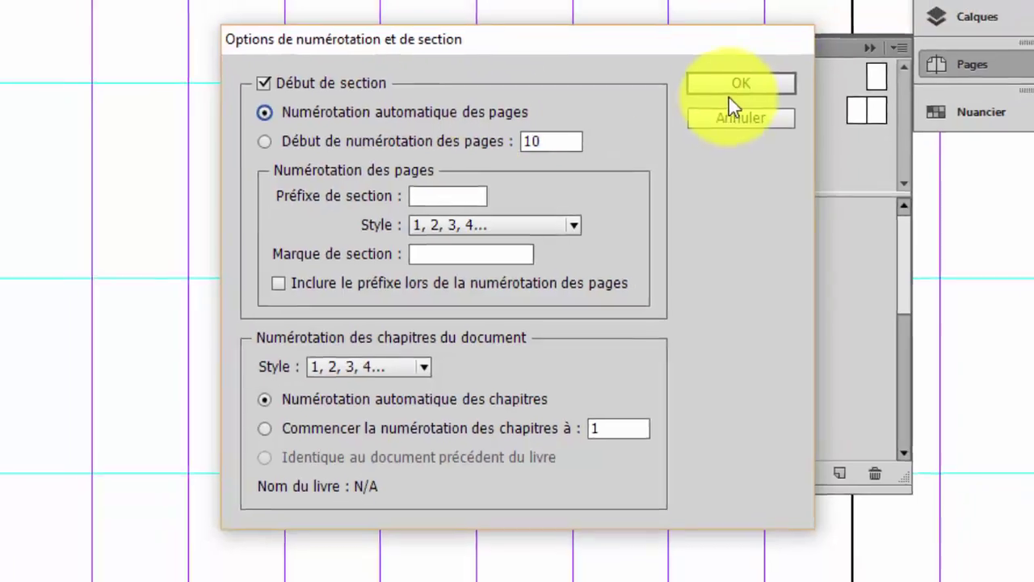
{"action": "left_click", "coordinate": [753, 72]}
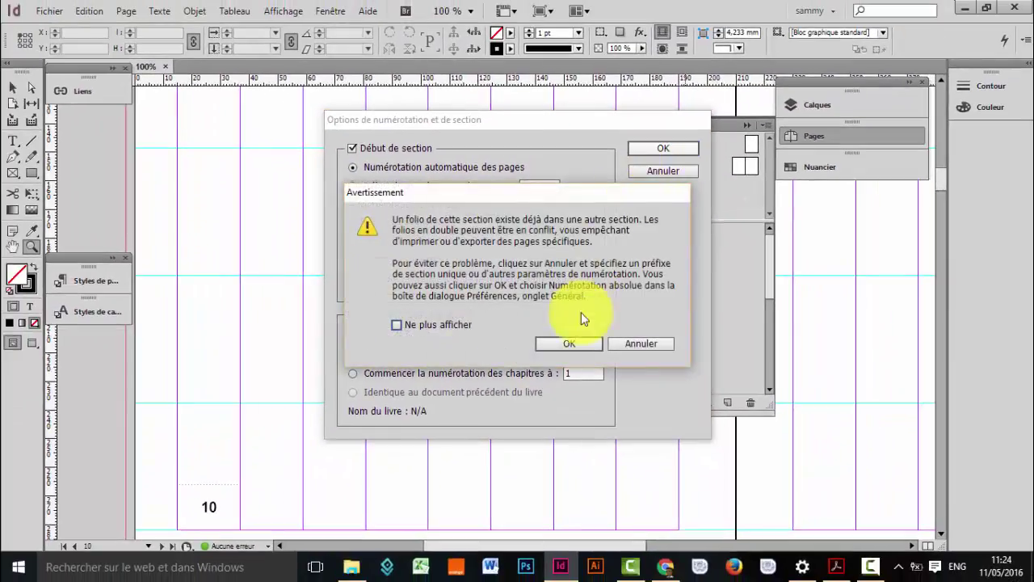
{"action": "left_click", "coordinate": [575, 343]}
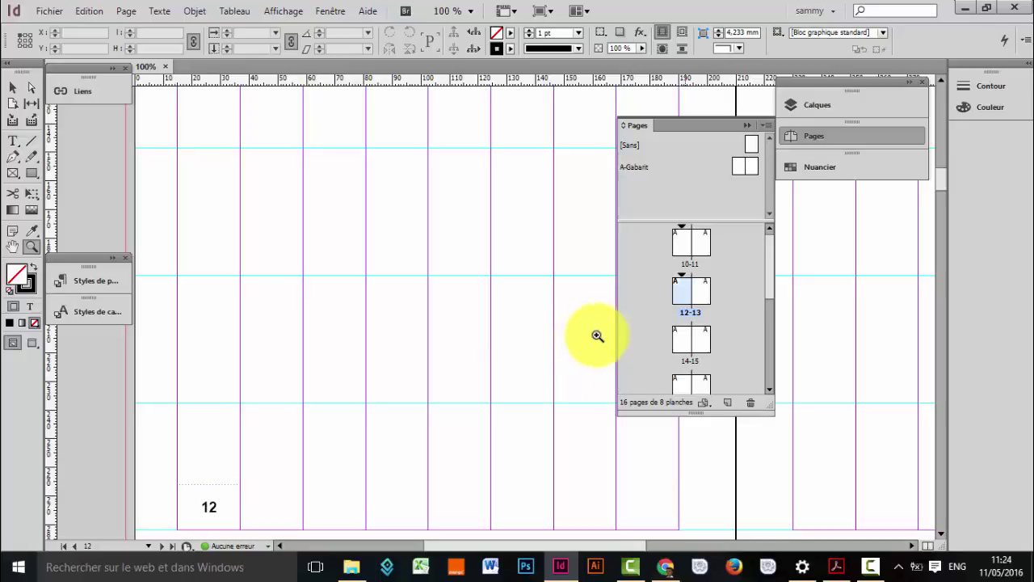
Check the page numbers on both pages of the first and second spreads, 10-11 and 12-13
{"action": "left_click", "coordinate": [684, 250]}
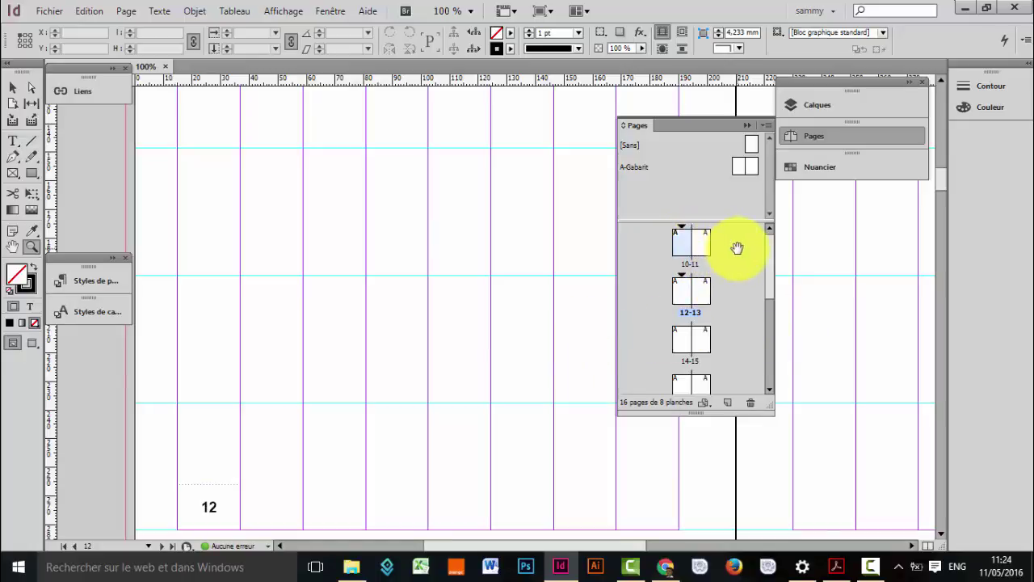
{"action": "double_click", "coordinate": [683, 252]}
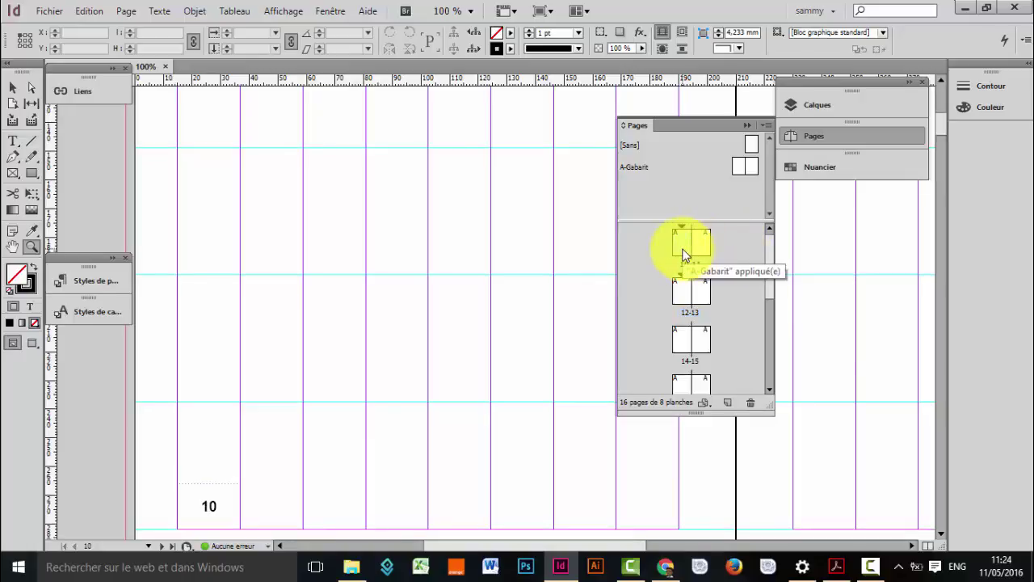
{"action": "double_click", "coordinate": [701, 251]}
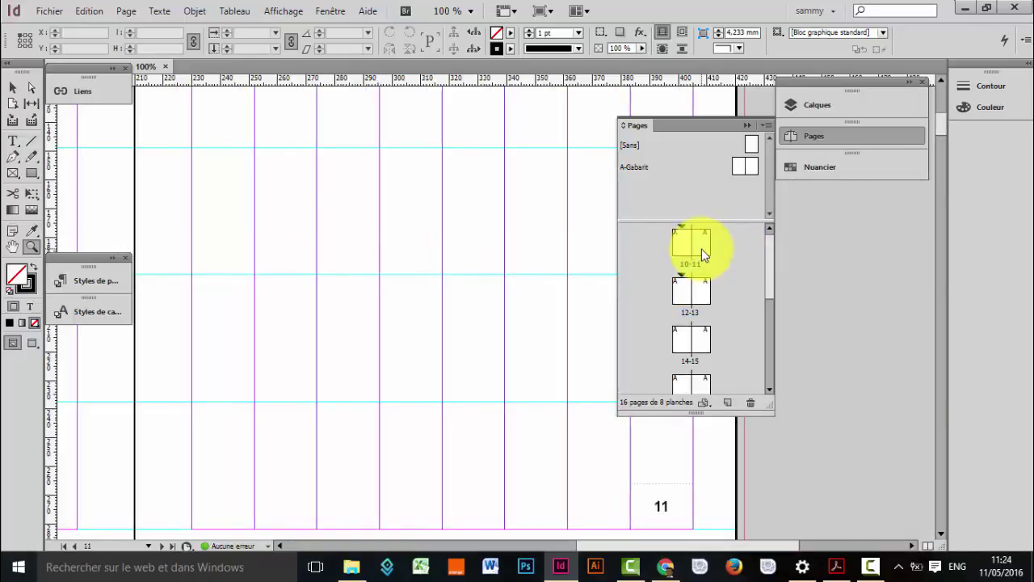
{"action": "double_click", "coordinate": [684, 289]}
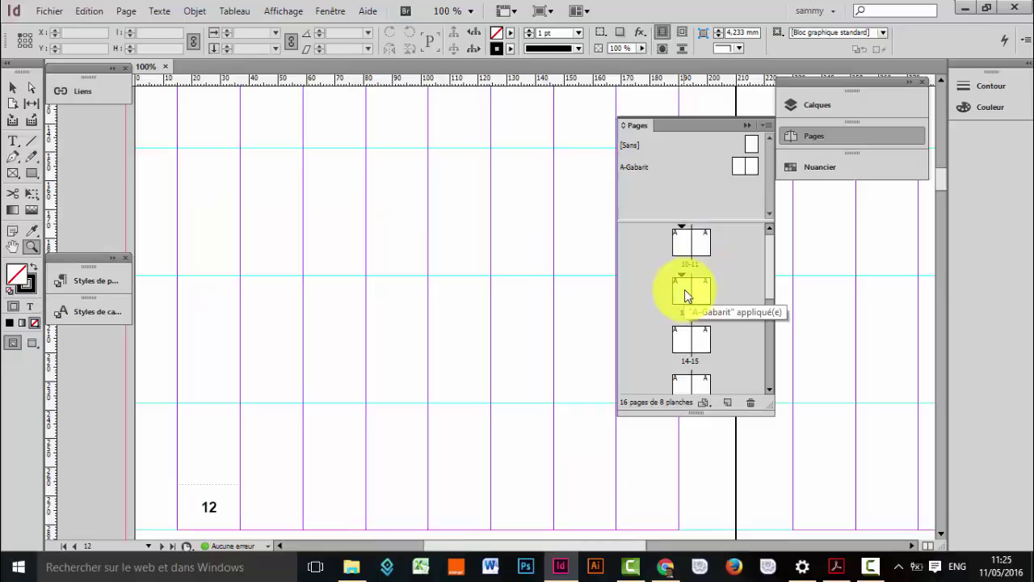
{"action": "double_click", "coordinate": [704, 299]}
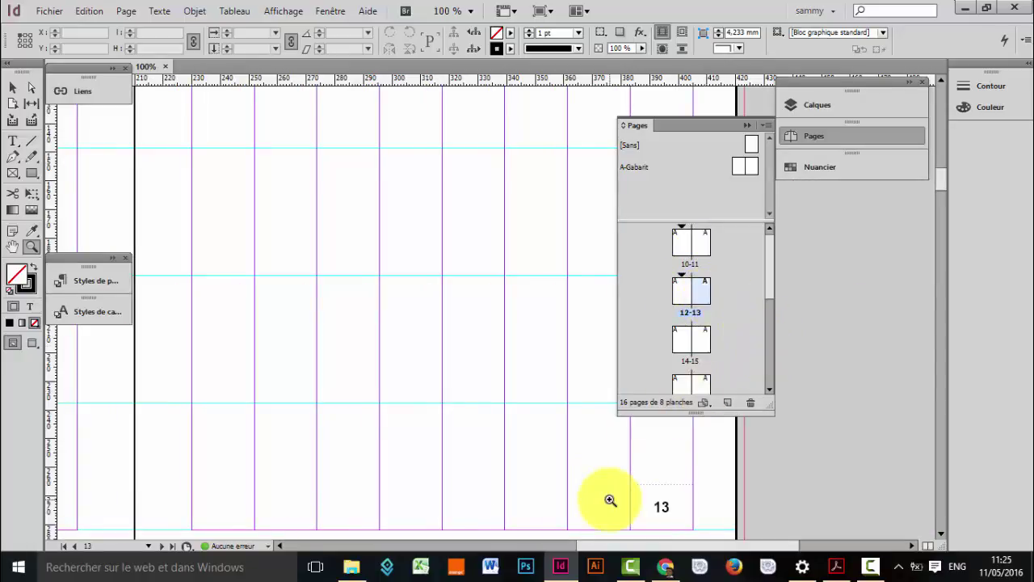
Switch to the exercise PDF in Acrobat and read the tasks from item 4 onwards
{"action": "left_click", "coordinate": [839, 567]}
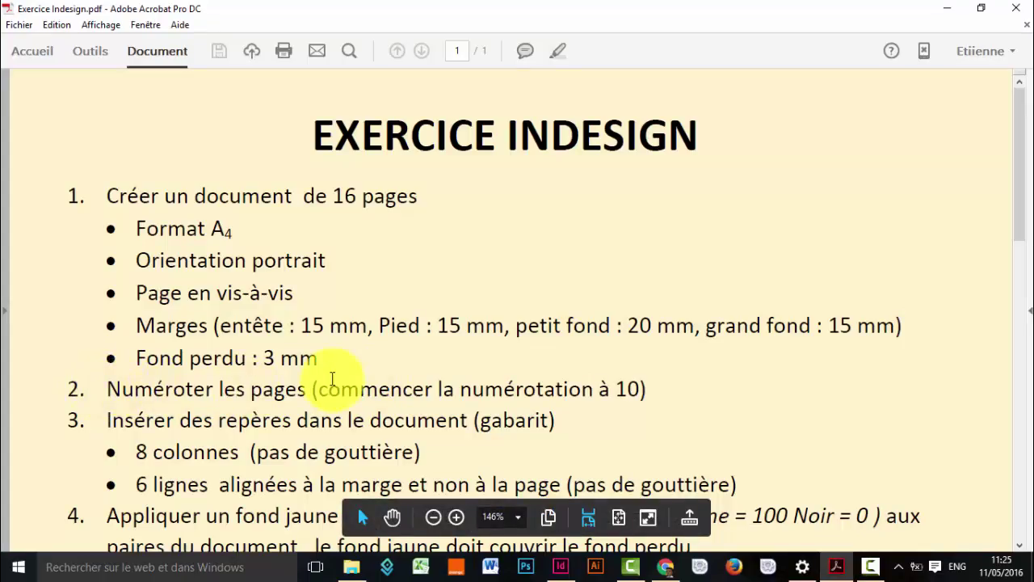
{"action": "scroll", "coordinate": [726, 211], "scroll_direction": "down", "scroll_amount": 5}
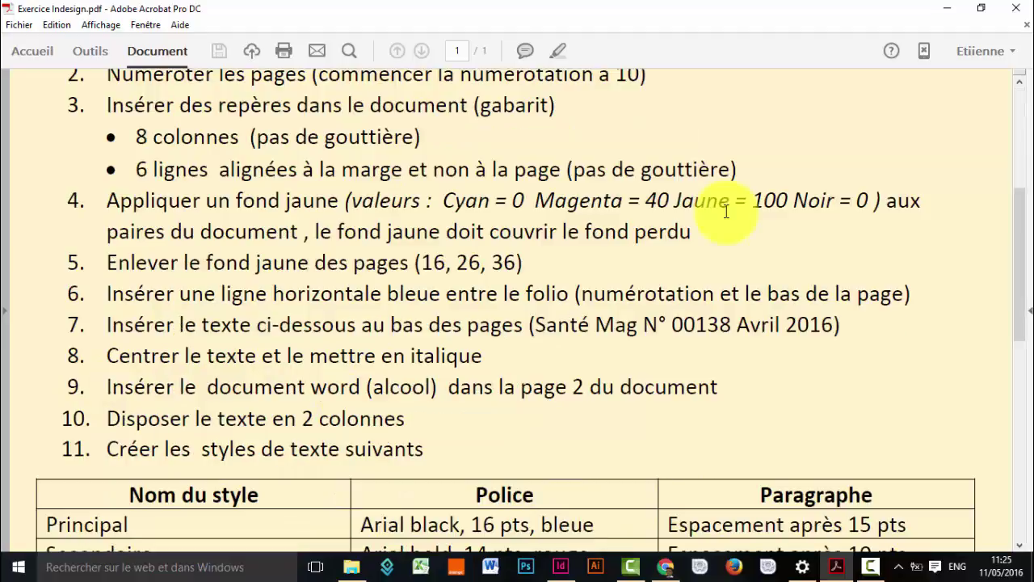